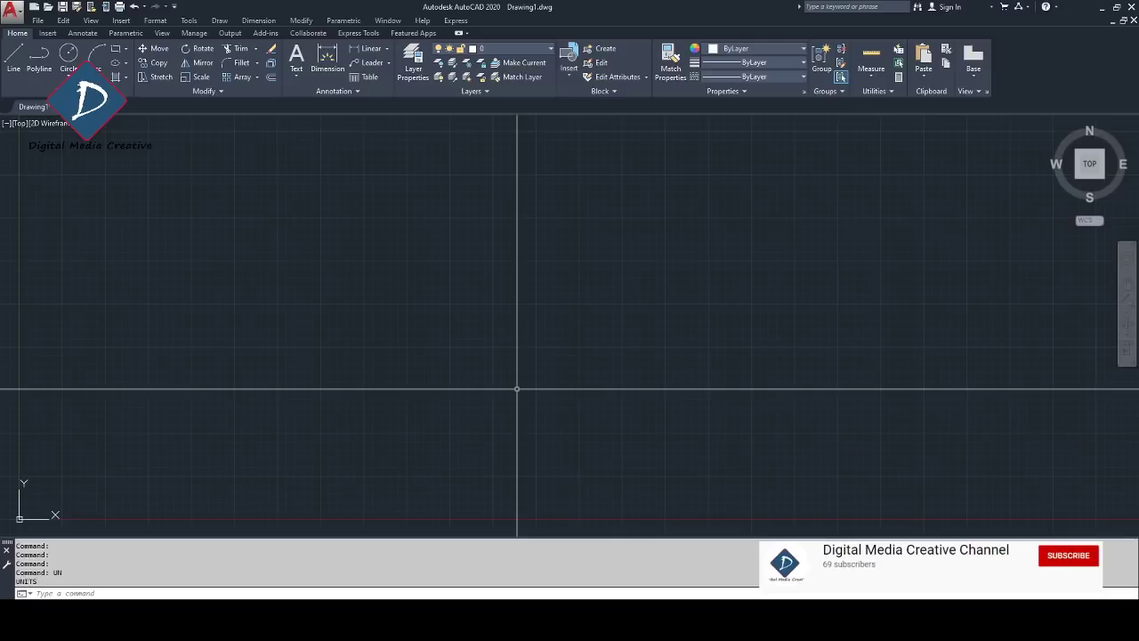
# Step: Create a new text style named Arial
pyautogui.write('s')
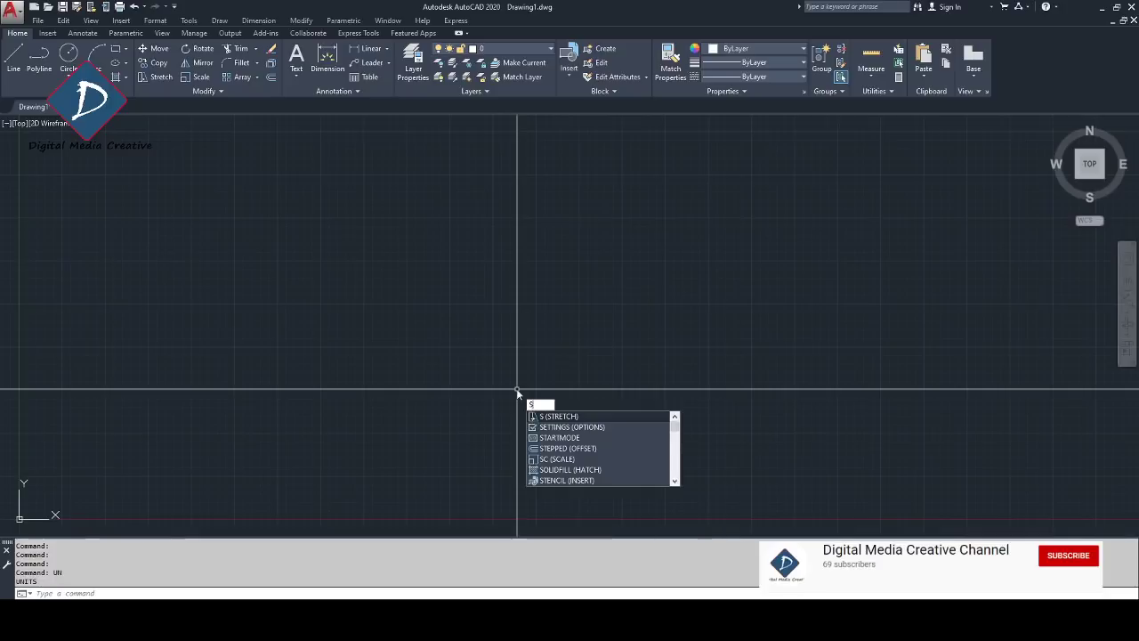
pyautogui.write('t')
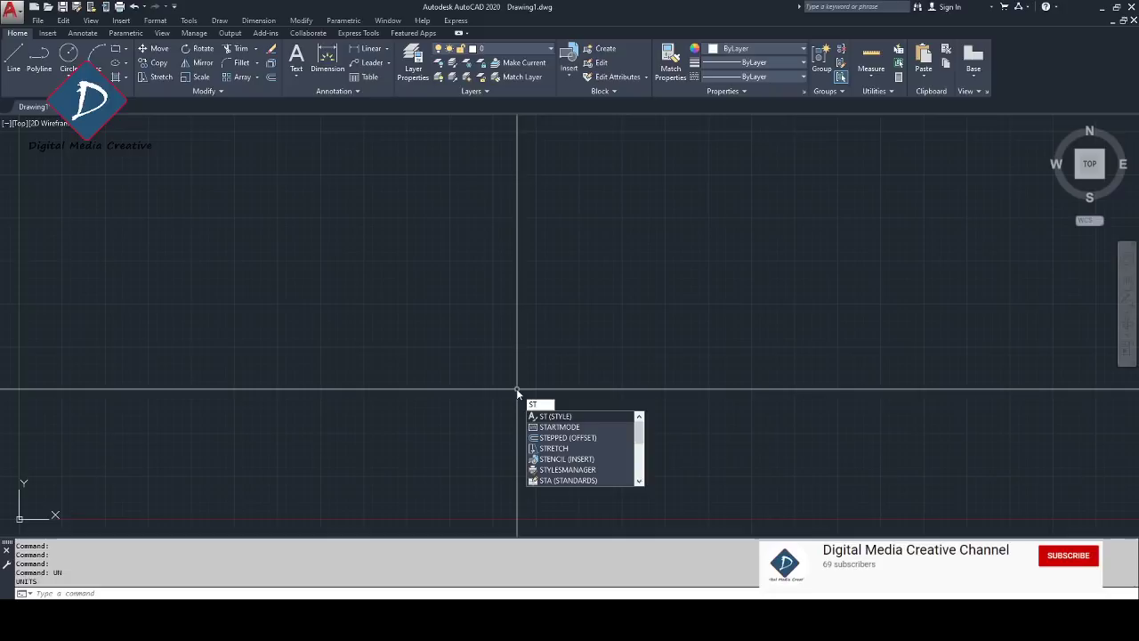
pyautogui.press('Return')
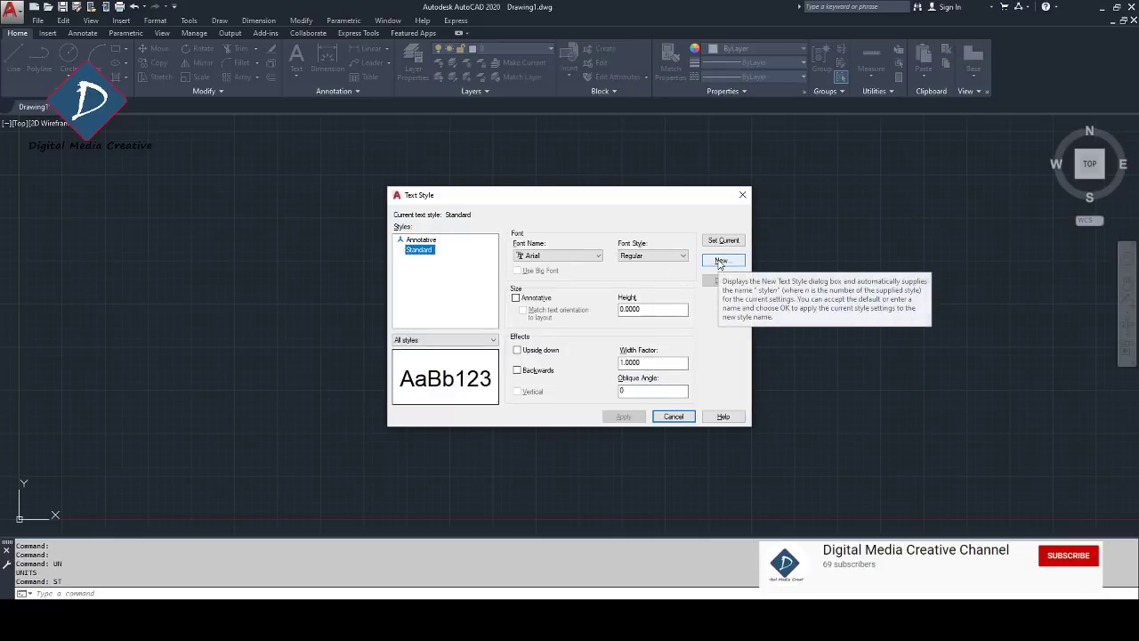
pyautogui.click(719, 261)
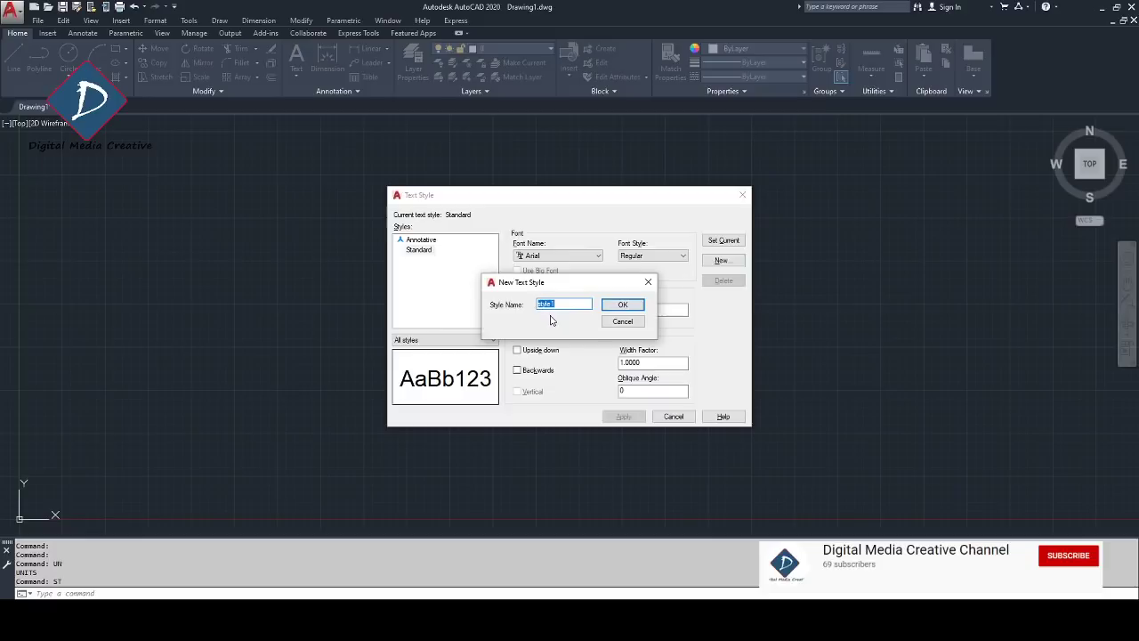
pyautogui.write('Arial')
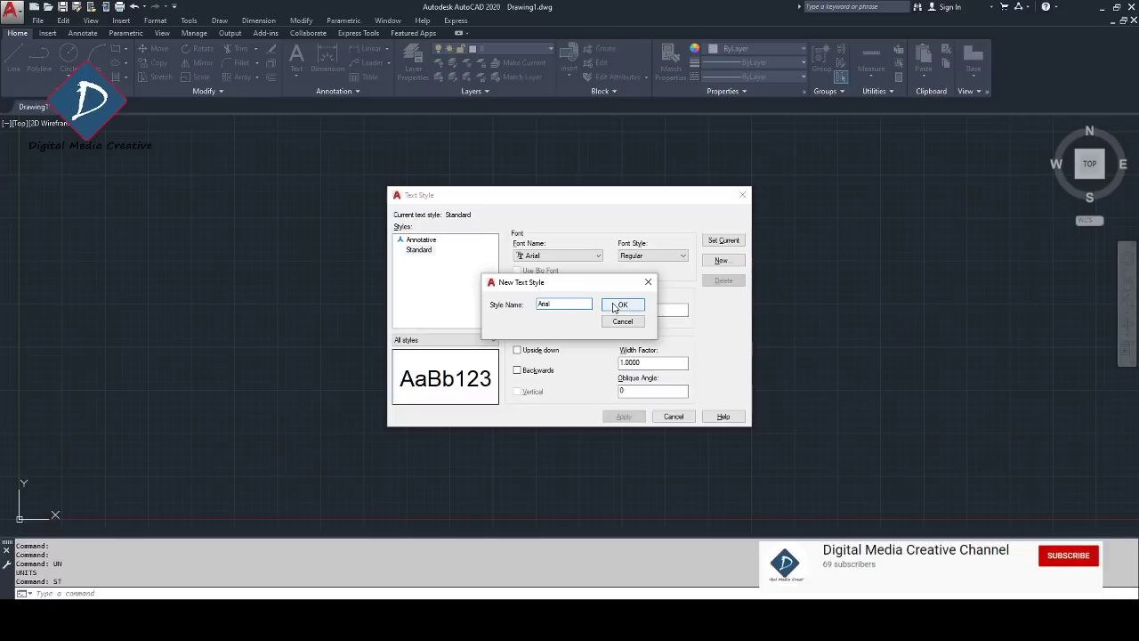
pyautogui.click(621, 305)
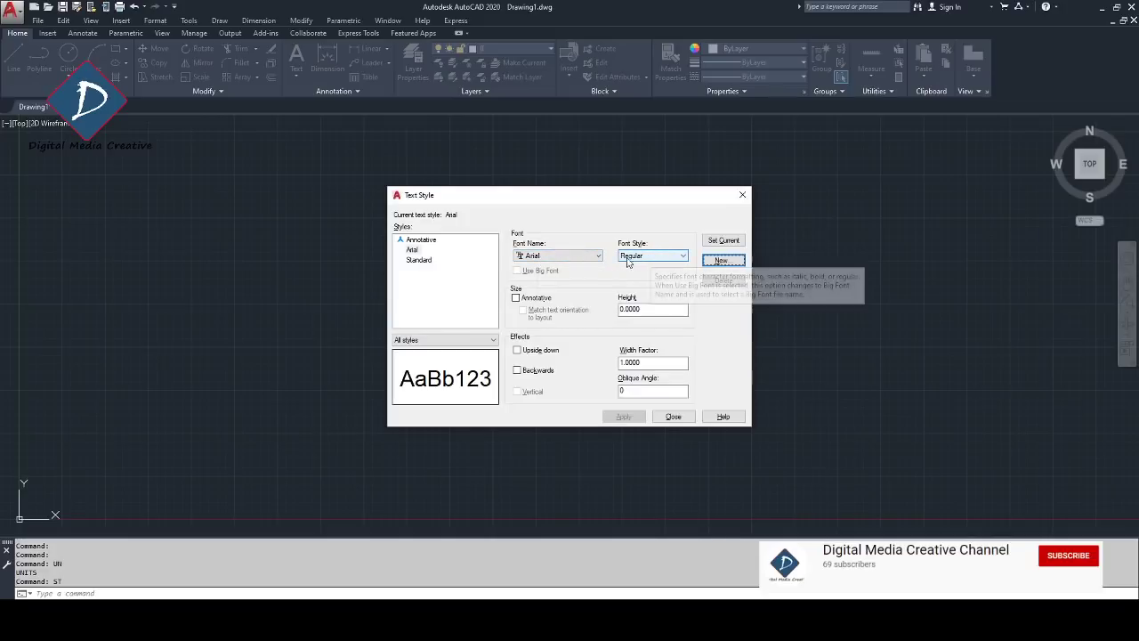
# Step: Make the Arial text style current and close the text style settings
pyautogui.doubleClick(659, 308)
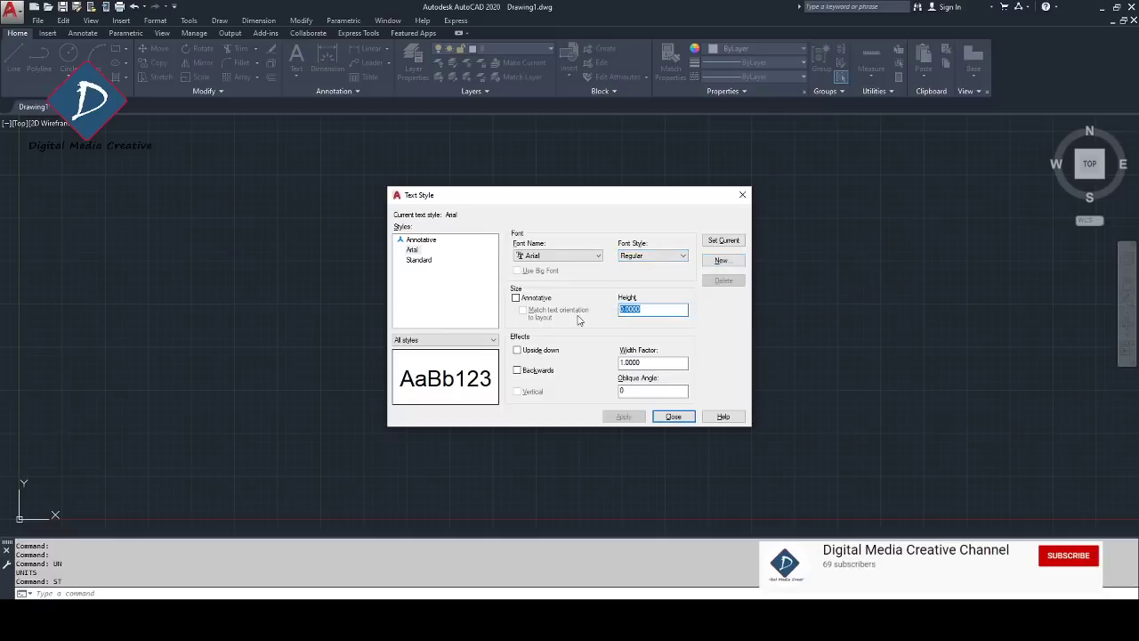
pyautogui.doubleClick(654, 366)
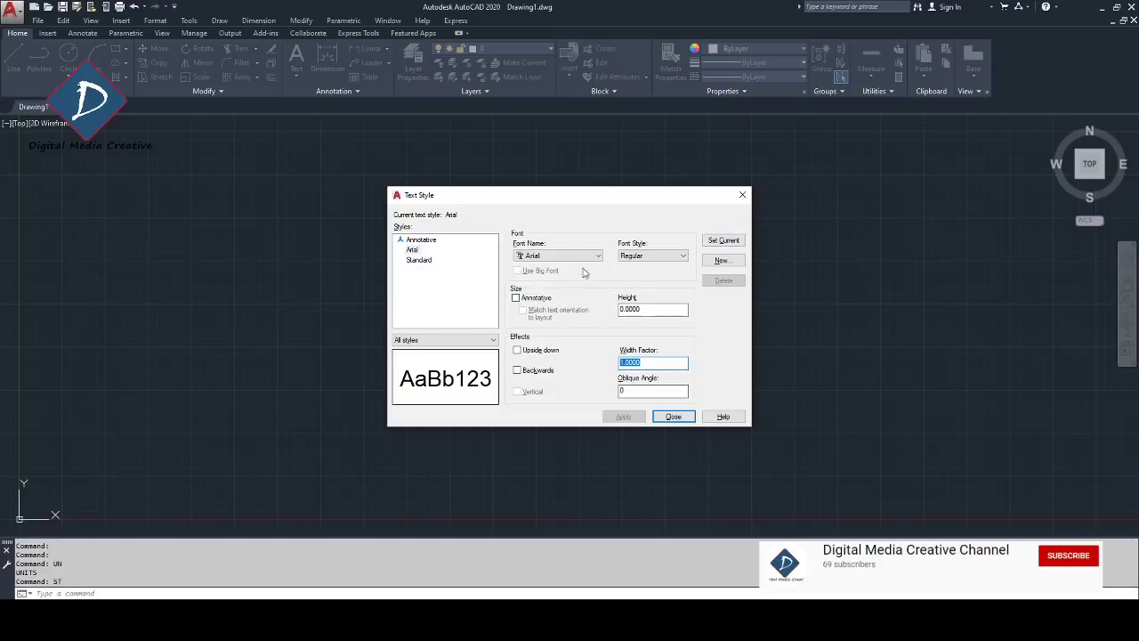
pyautogui.click(413, 250)
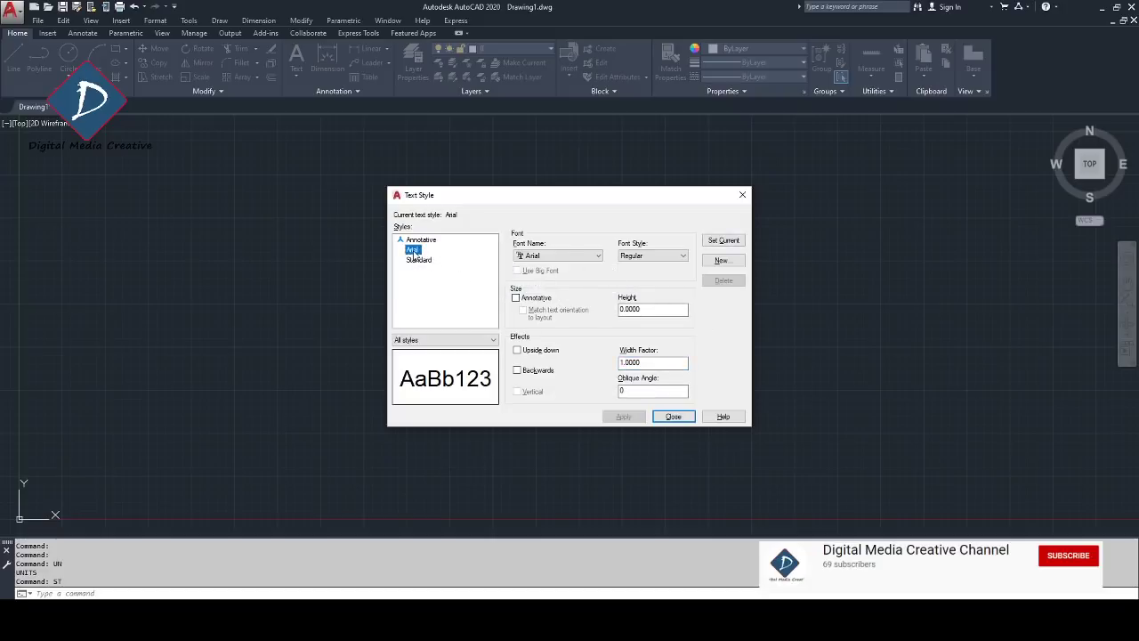
pyautogui.click(721, 240)
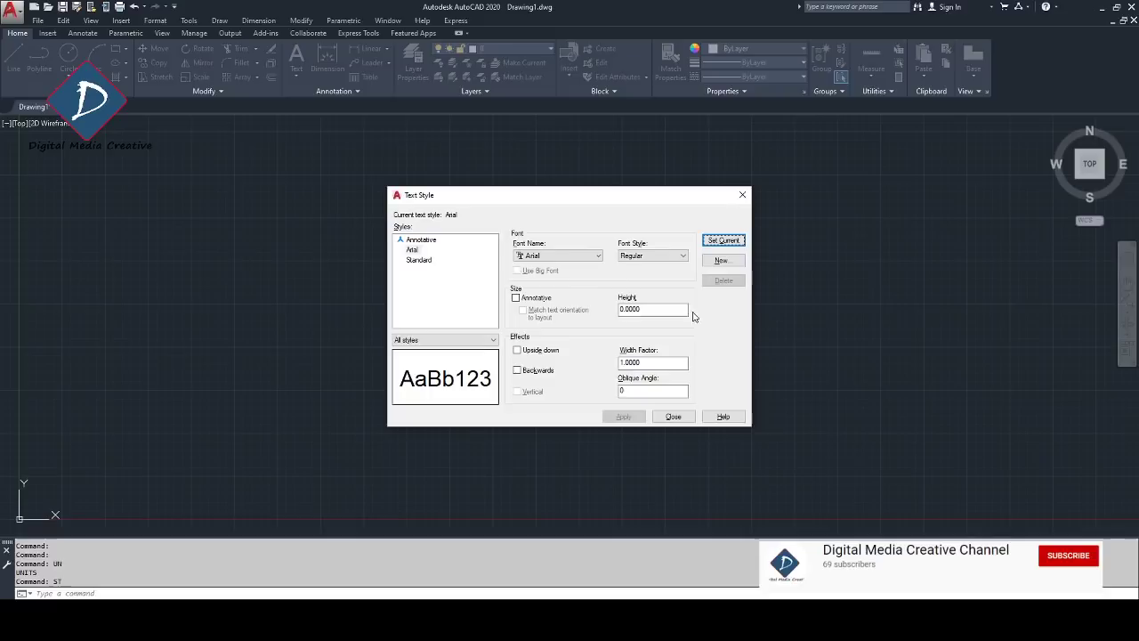
pyautogui.click(673, 418)
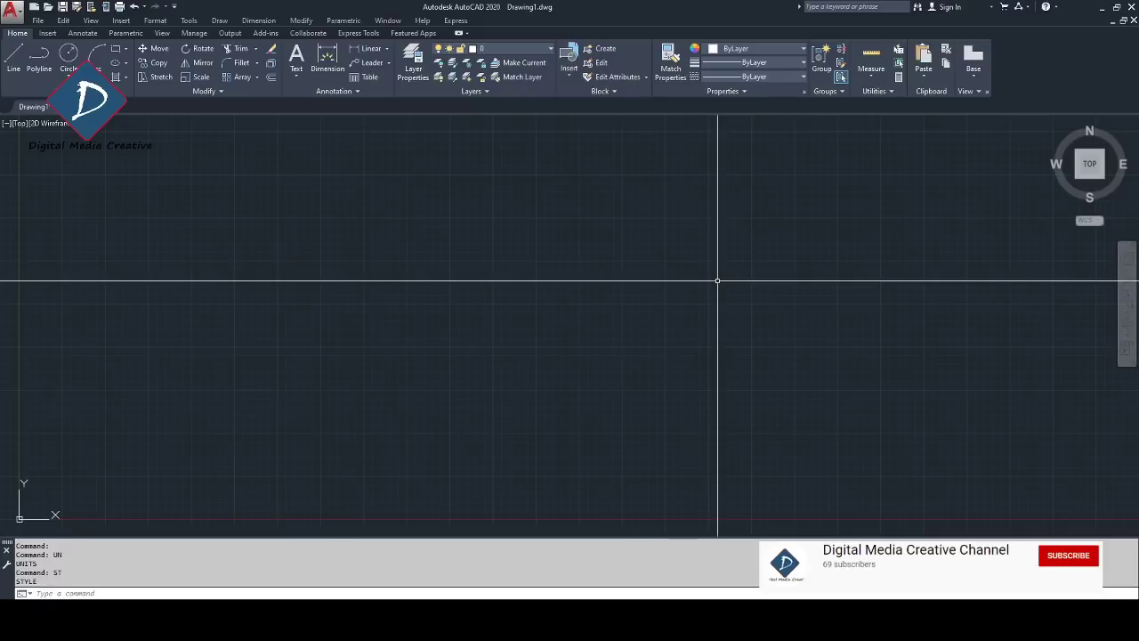
# Step: Create a new dimension style named DIM - 1 based on Standard, for all dimensions
pyautogui.write('D')
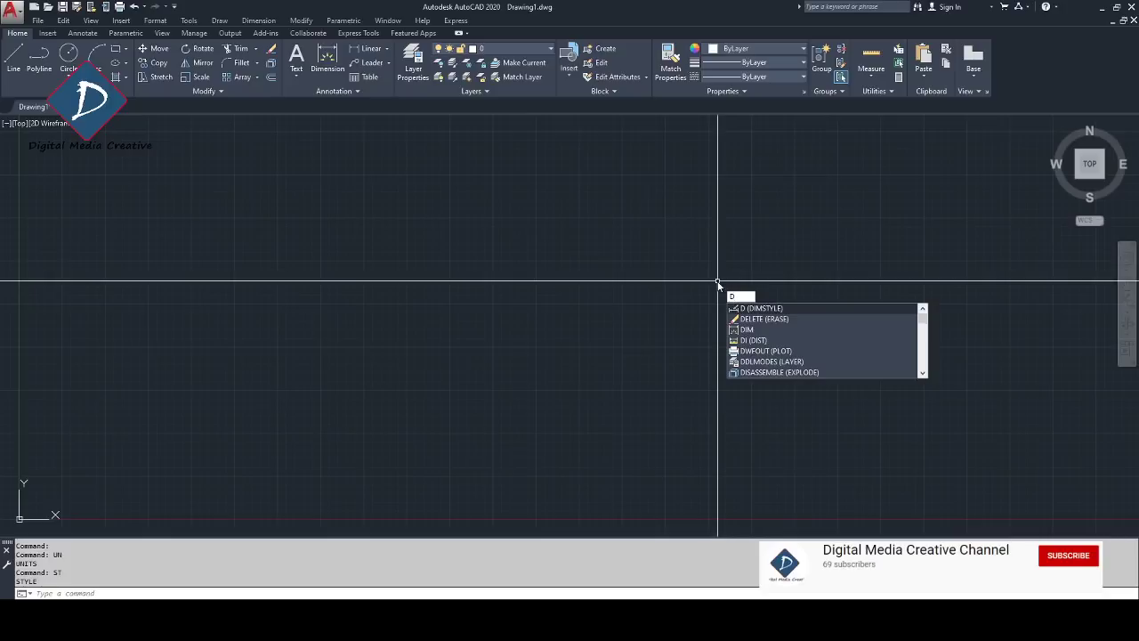
pyautogui.press('Return')
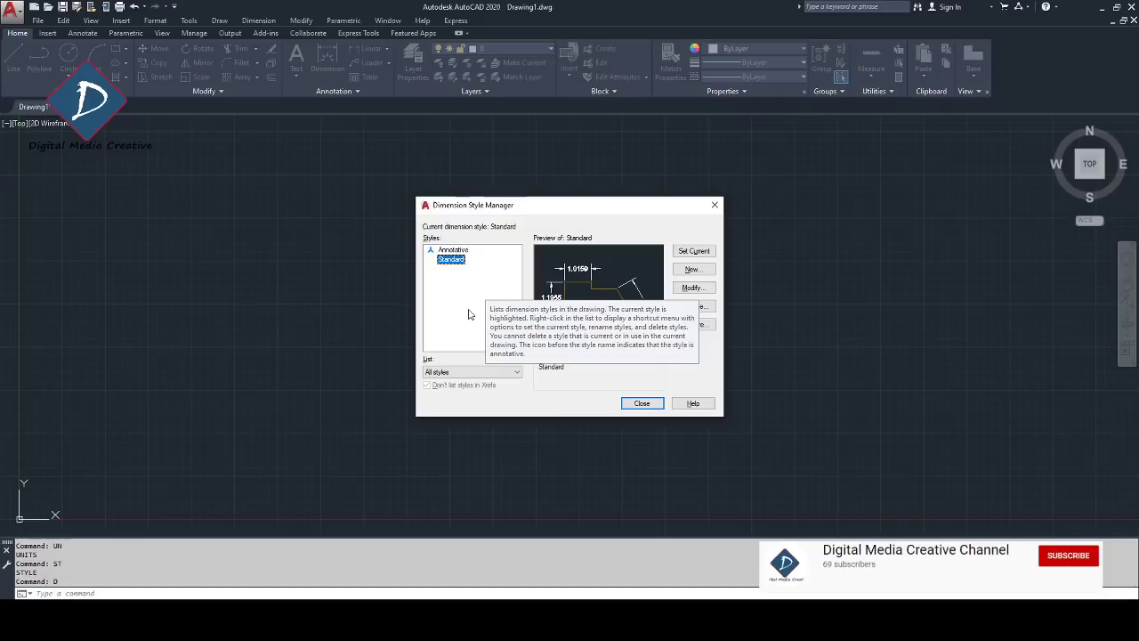
pyautogui.click(702, 272)
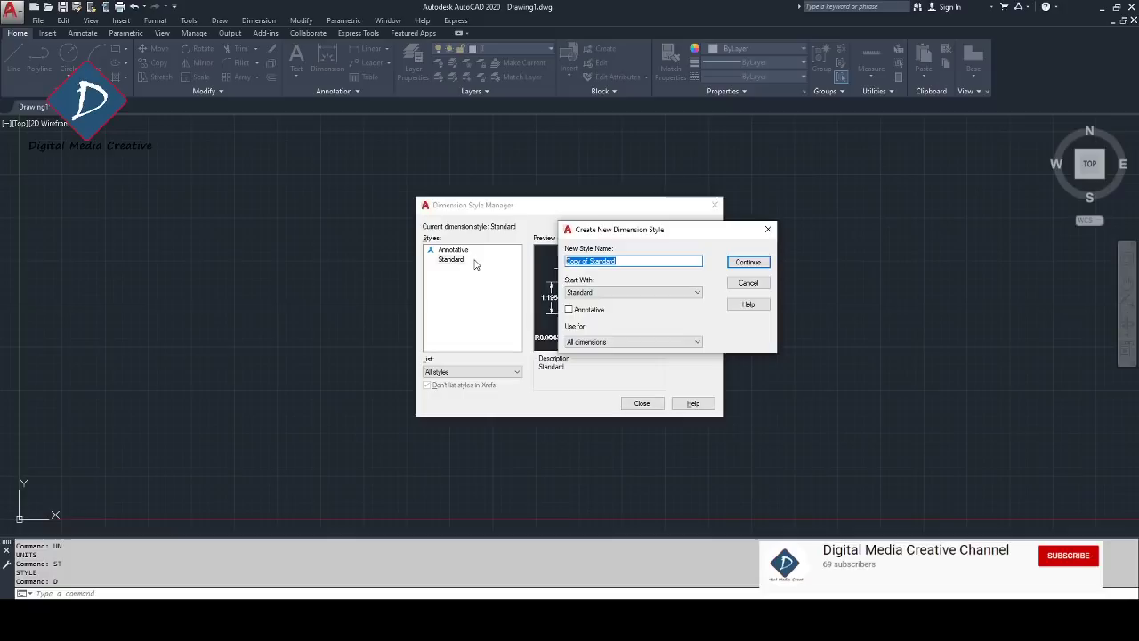
pyautogui.write('DIM - 1')
pyautogui.click(748, 263)
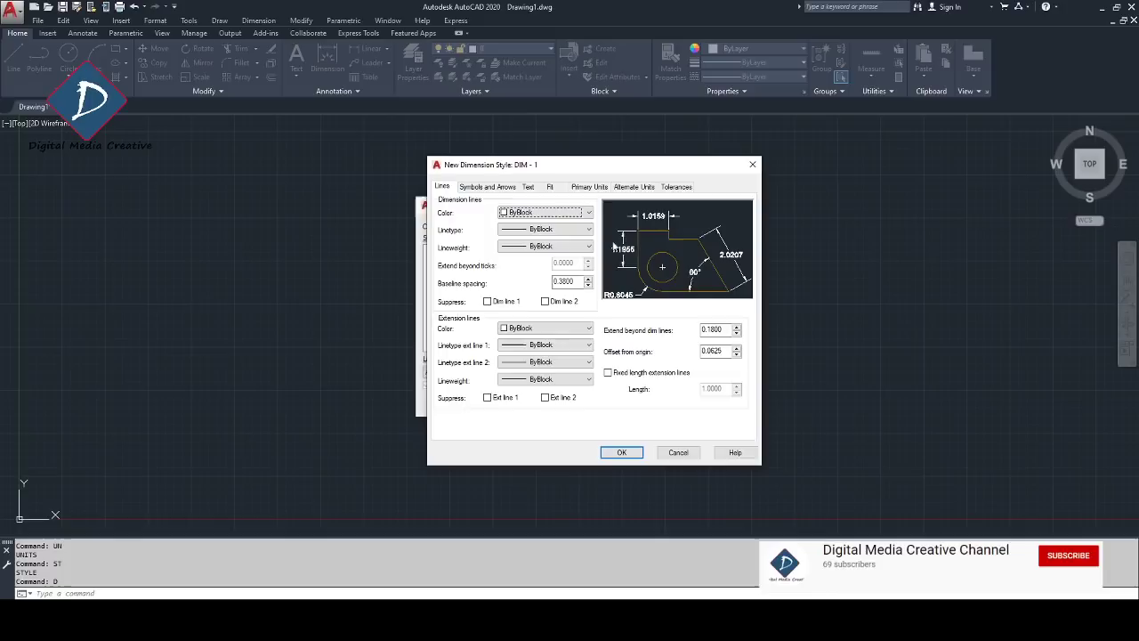
# Step: Set the dimension lines' color, linetype and lineweight to ByLayer, with a baseline spacing of 3.75
pyautogui.click(541, 212)
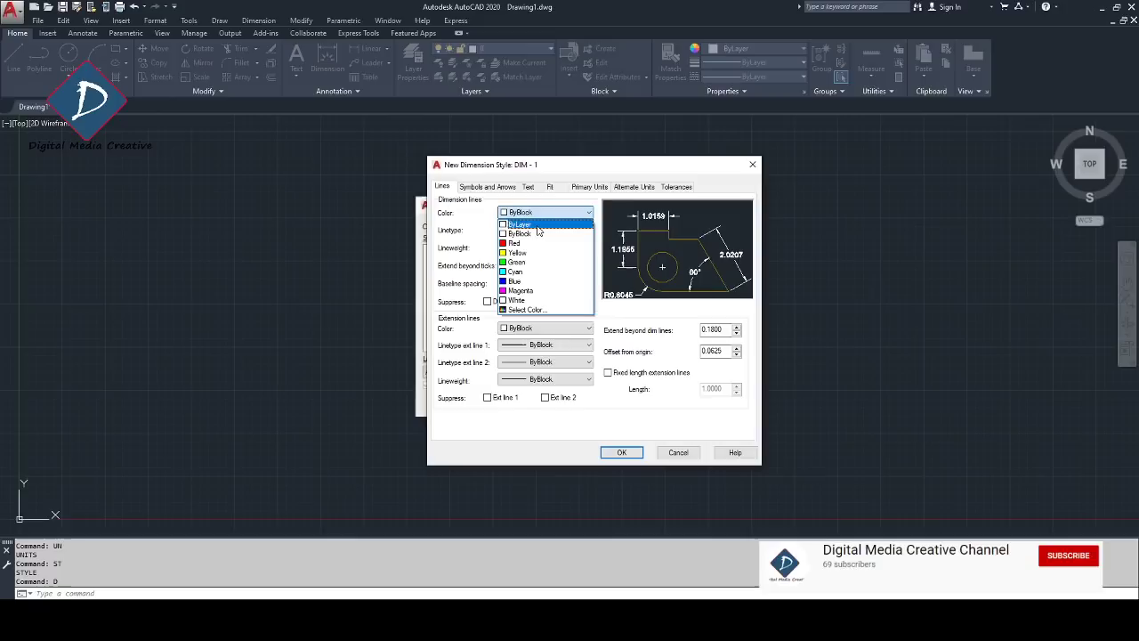
pyautogui.click(537, 225)
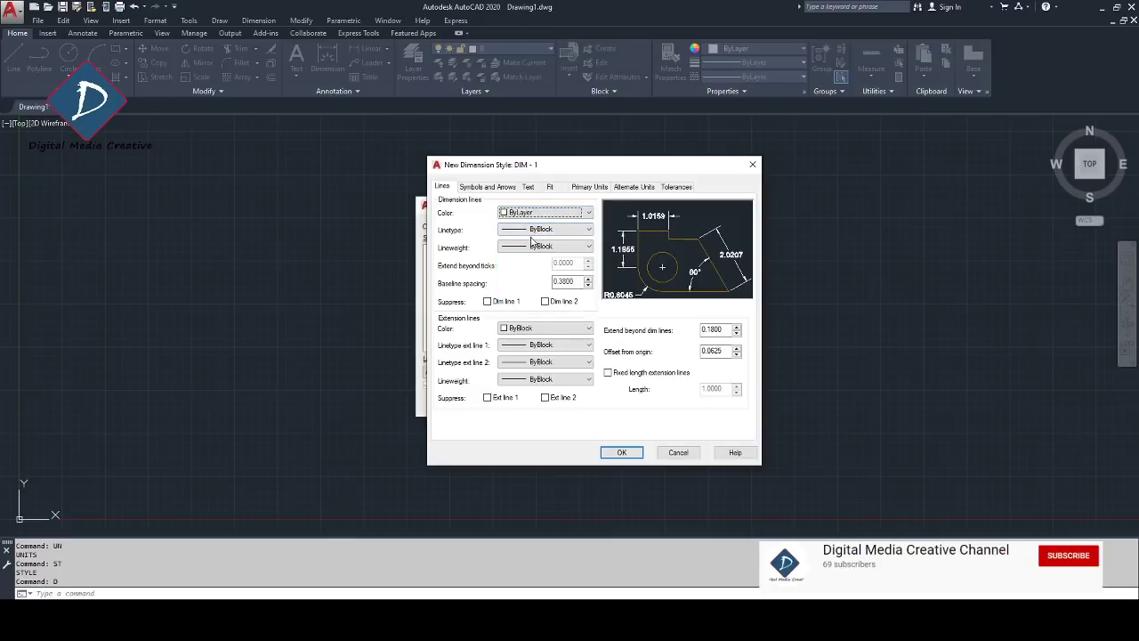
pyautogui.click(540, 230)
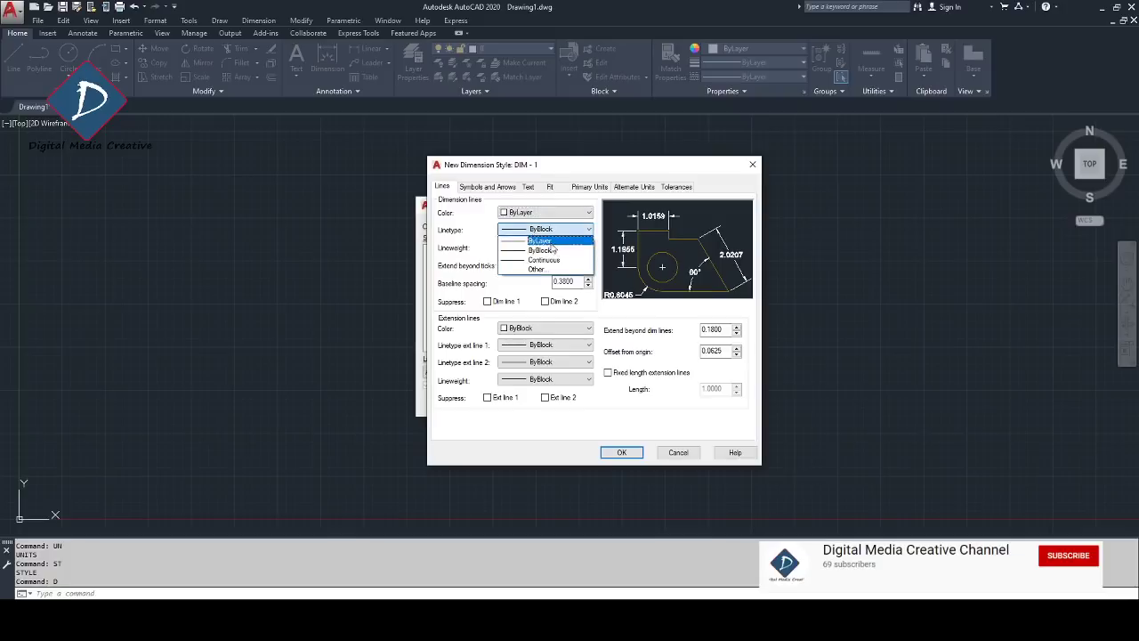
pyautogui.click(540, 240)
pyautogui.click(543, 246)
pyautogui.click(538, 257)
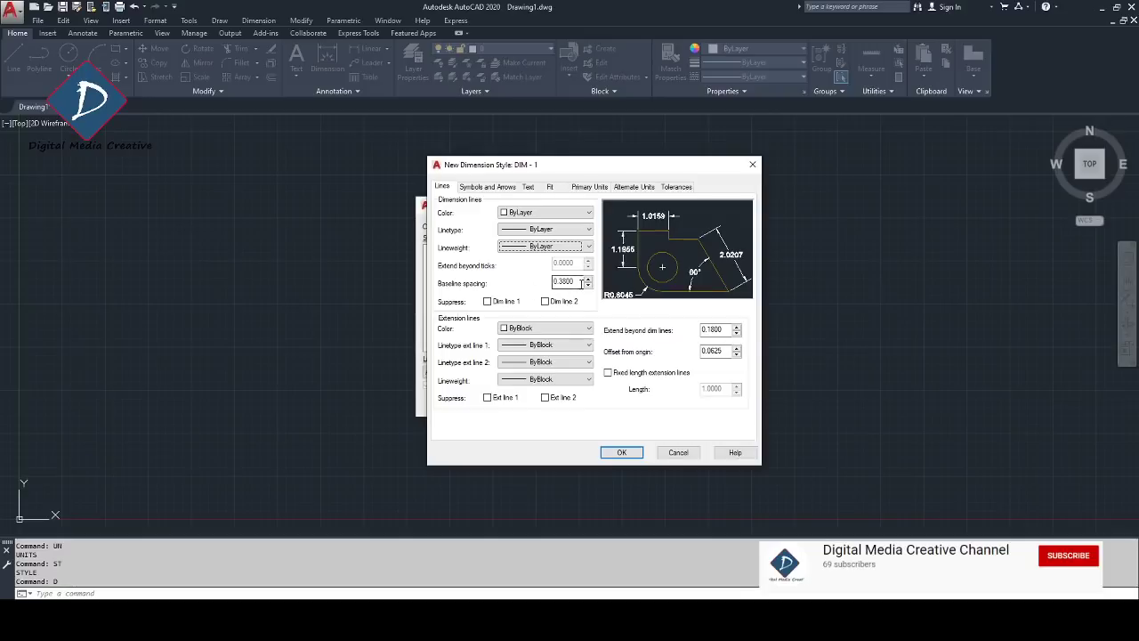
pyautogui.moveTo(575, 284); pyautogui.dragTo(491, 282)
pyautogui.write('3.75')
# Step: Try suppressing dimension line 1 in the style preview, restoring it after each try
pyautogui.click(487, 301)
pyautogui.click(487, 302)
pyautogui.click(488, 301)
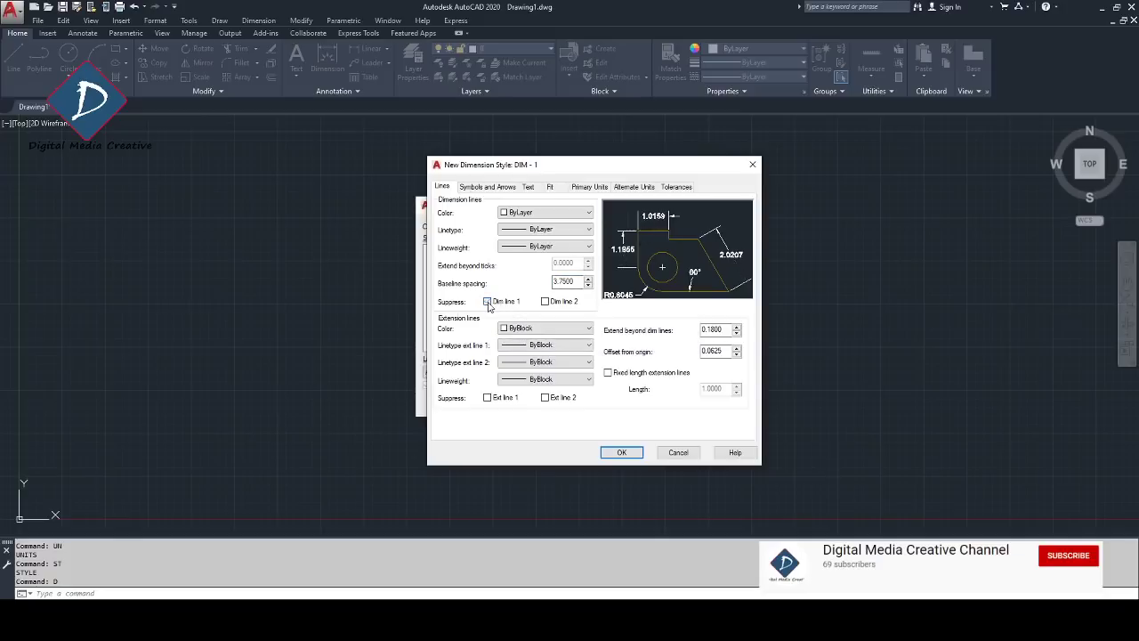
pyautogui.click(487, 302)
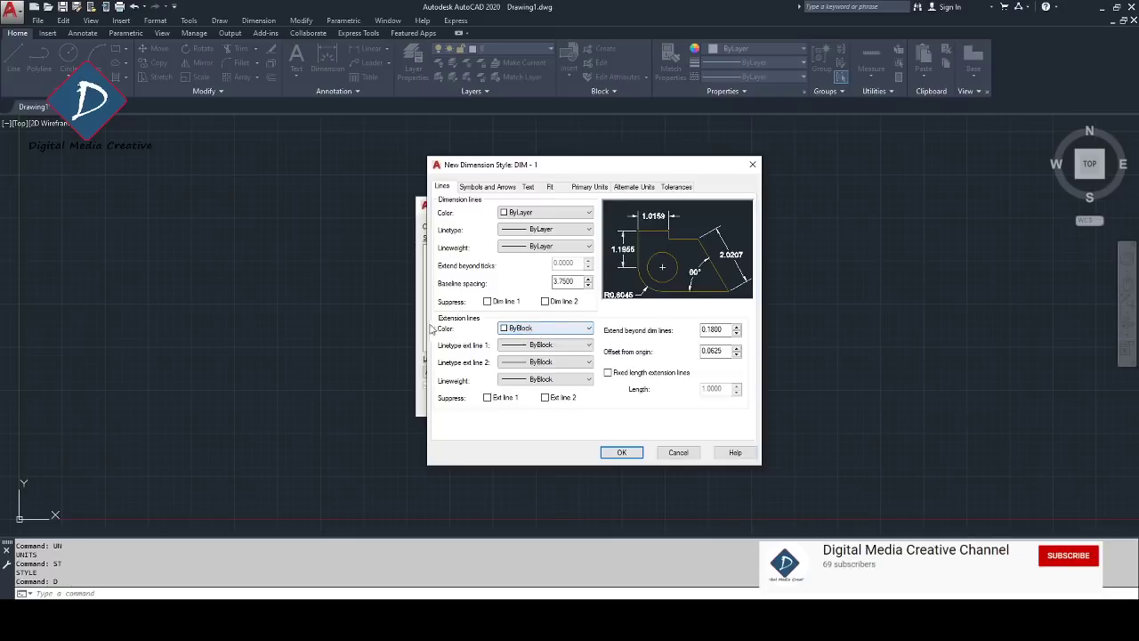
# Step: Set the extension lines' color, both extension linetypes and the lineweight to ByLayer
pyautogui.click(536, 333)
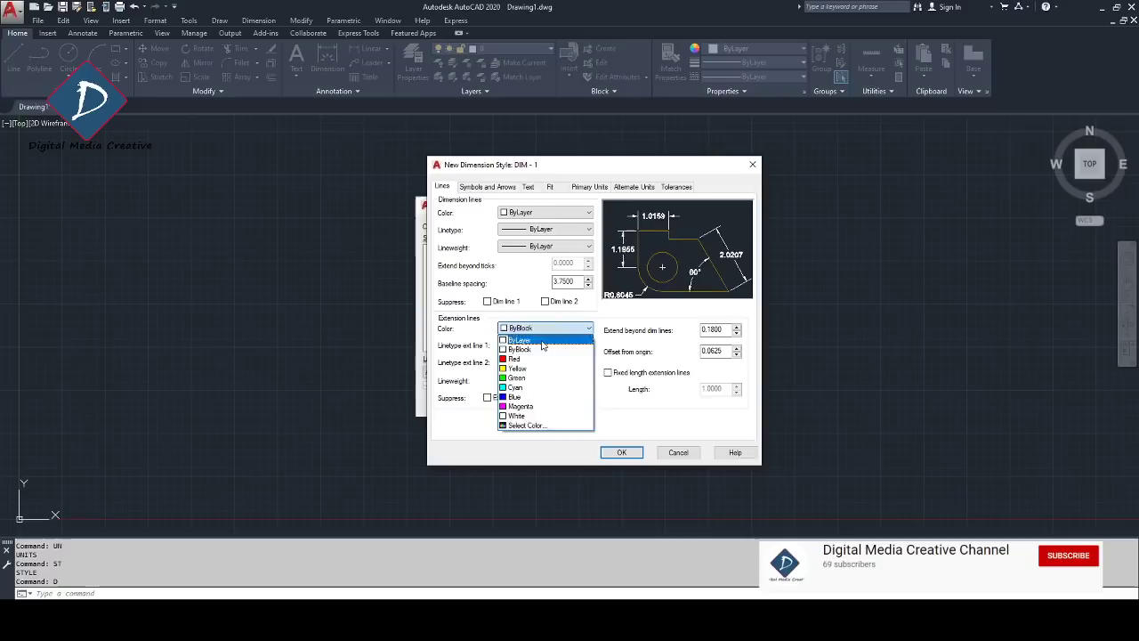
pyautogui.click(541, 342)
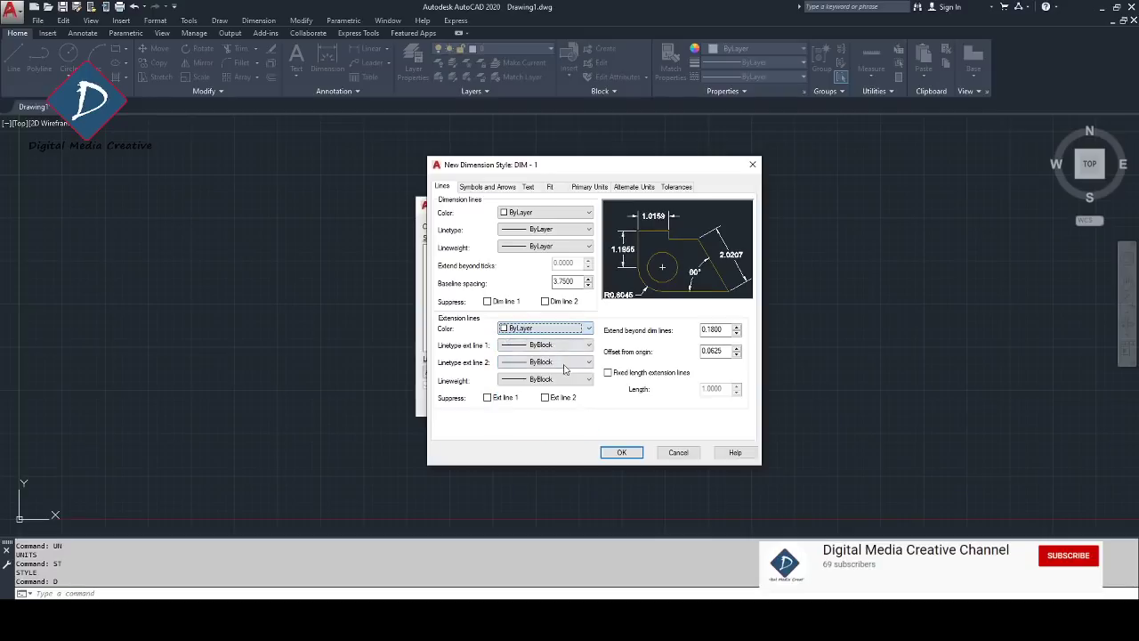
pyautogui.click(548, 345)
pyautogui.click(540, 356)
pyautogui.click(546, 362)
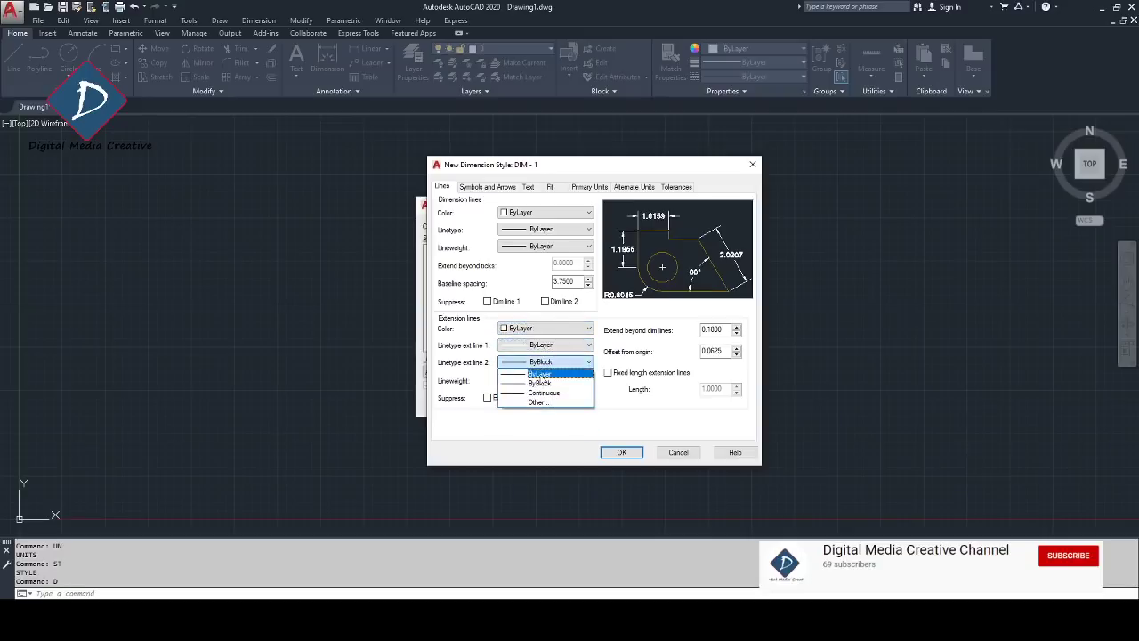
pyautogui.click(541, 374)
pyautogui.click(550, 381)
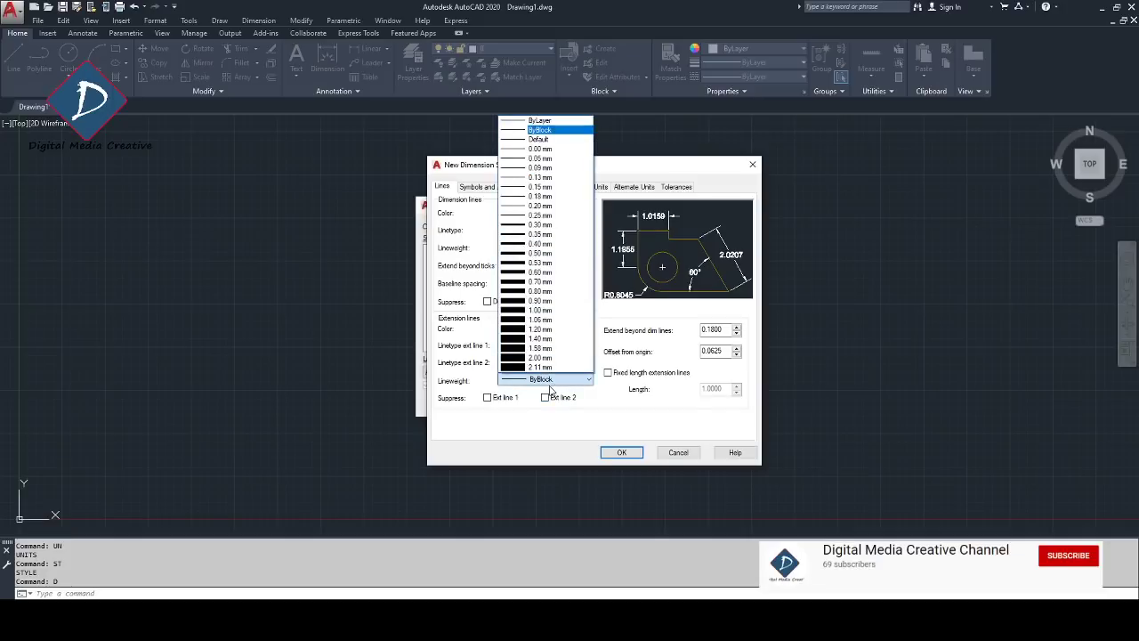
pyautogui.click(554, 125)
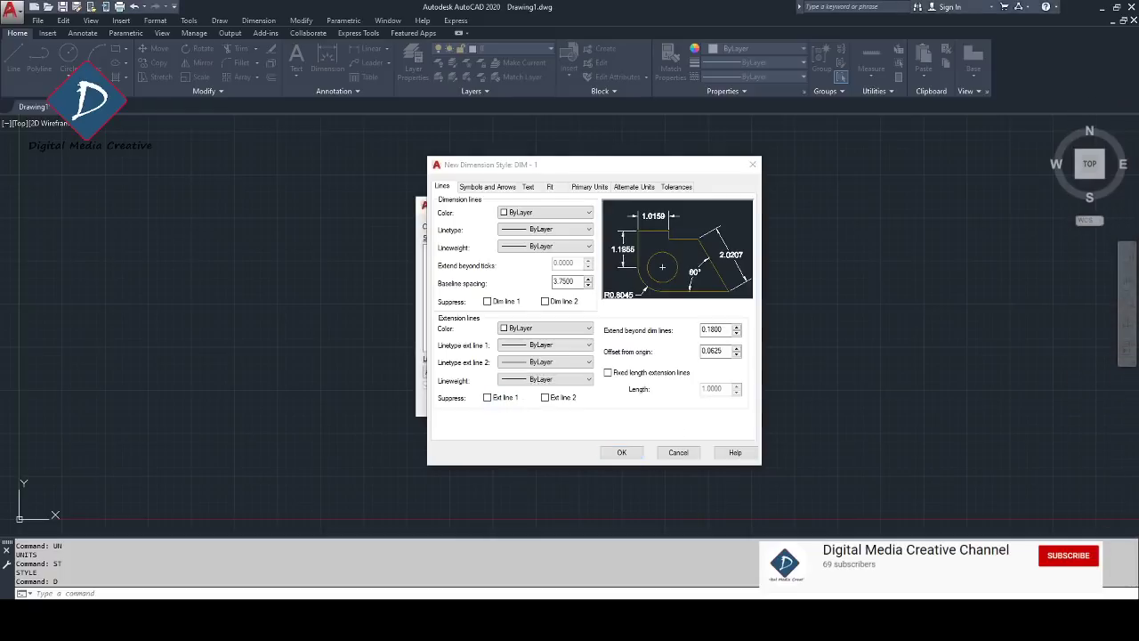
# Step: Try suppressing extension line 1 in the style preview and restore it
pyautogui.click(488, 402)
pyautogui.click(487, 398)
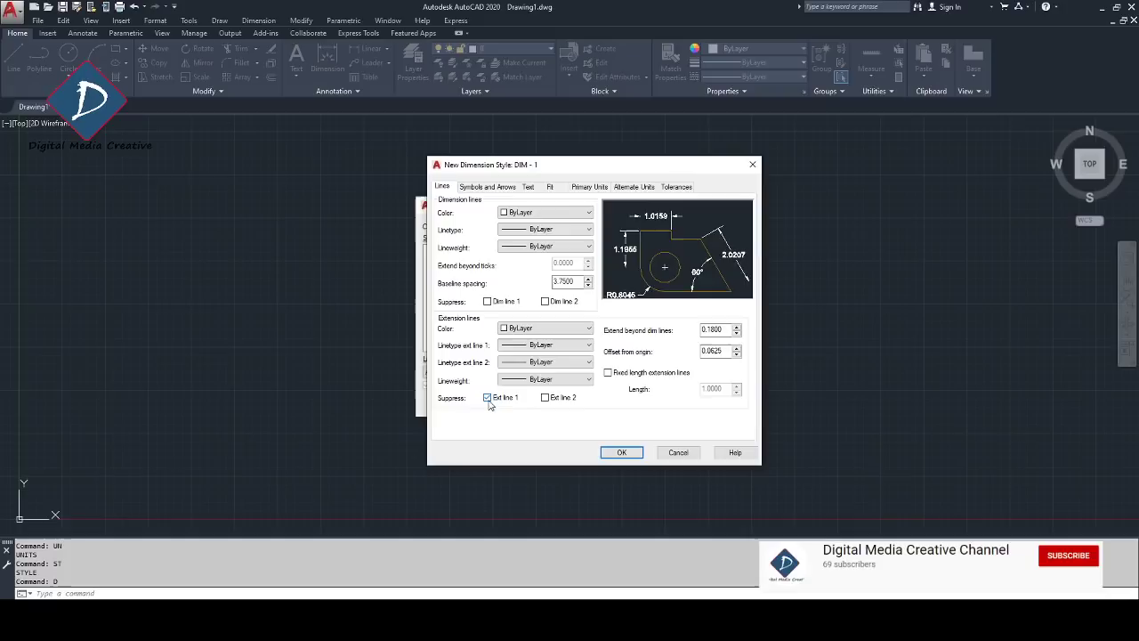
pyautogui.click(487, 398)
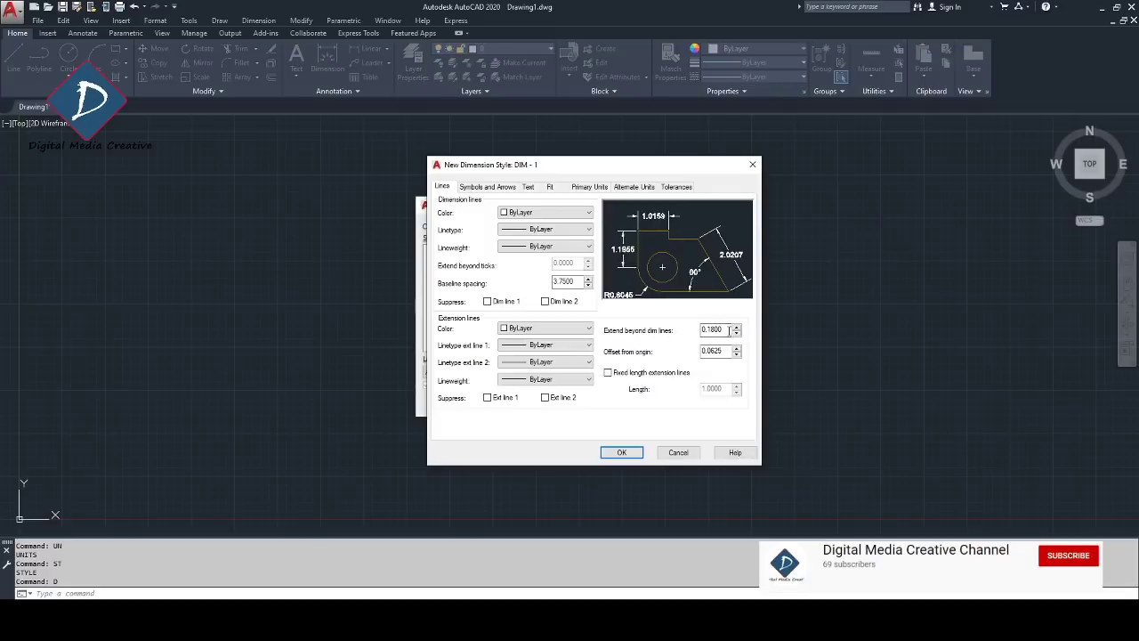
# Step: Set the extension lines to extend 1.25 beyond the dimension lines with an offset from origin of 0.625
pyautogui.moveTo(730, 329); pyautogui.dragTo(643, 330)
pyautogui.write('1.25')
pyautogui.press('Tab')
pyautogui.click(705, 351)
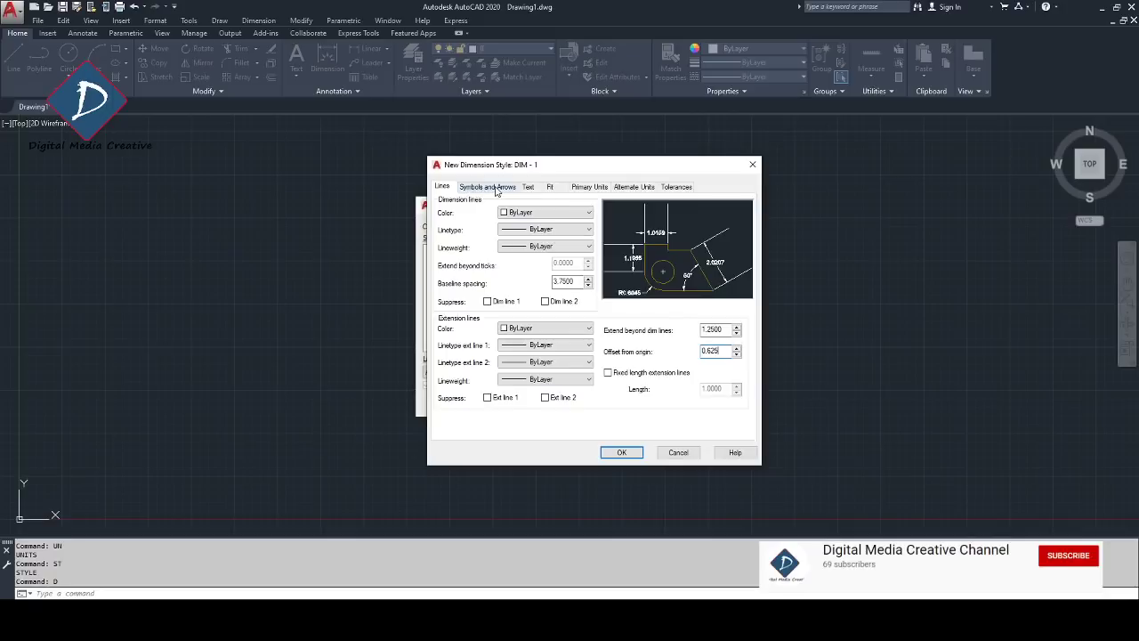
# Step: Set the first and second arrowheads to Architectural tick with an arrow size of 1.25
pyautogui.click(495, 188)
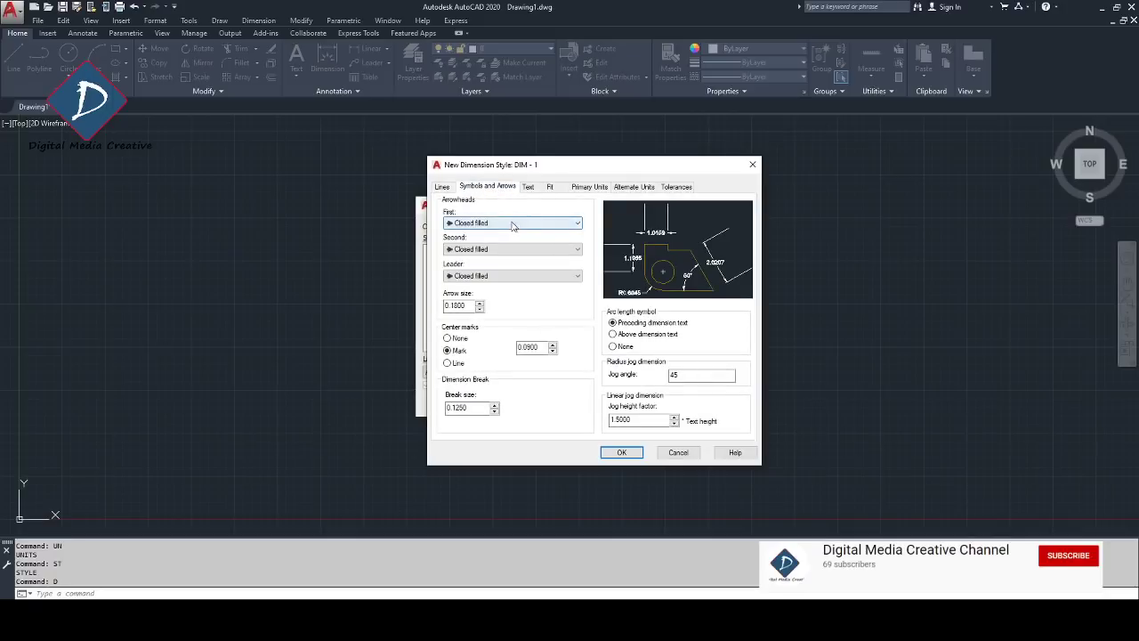
pyautogui.click(502, 223)
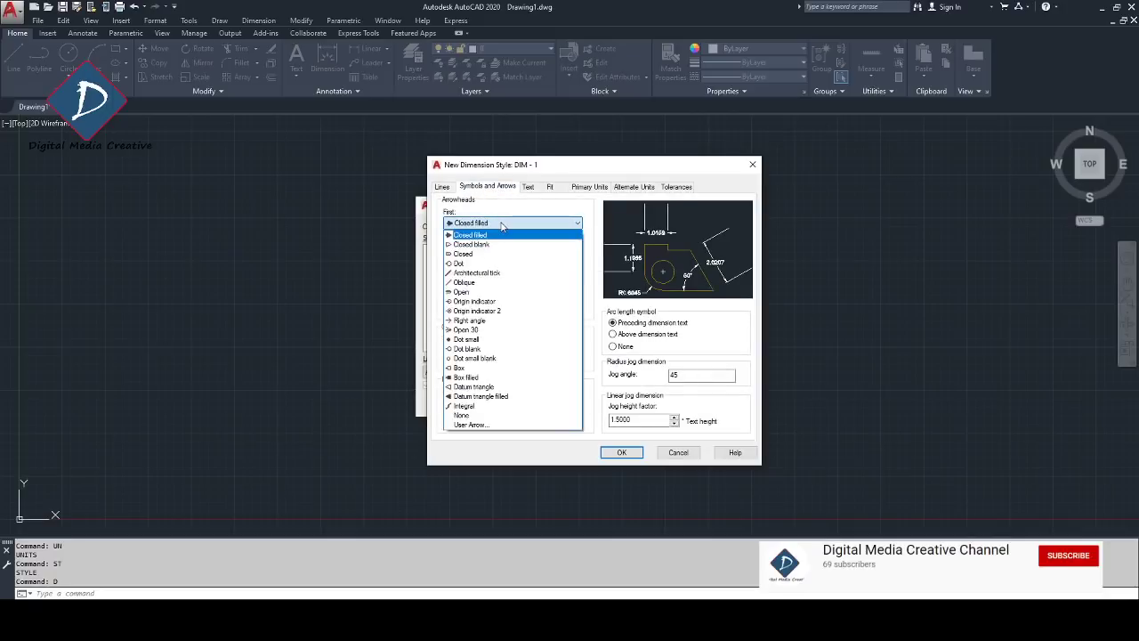
pyautogui.click(496, 273)
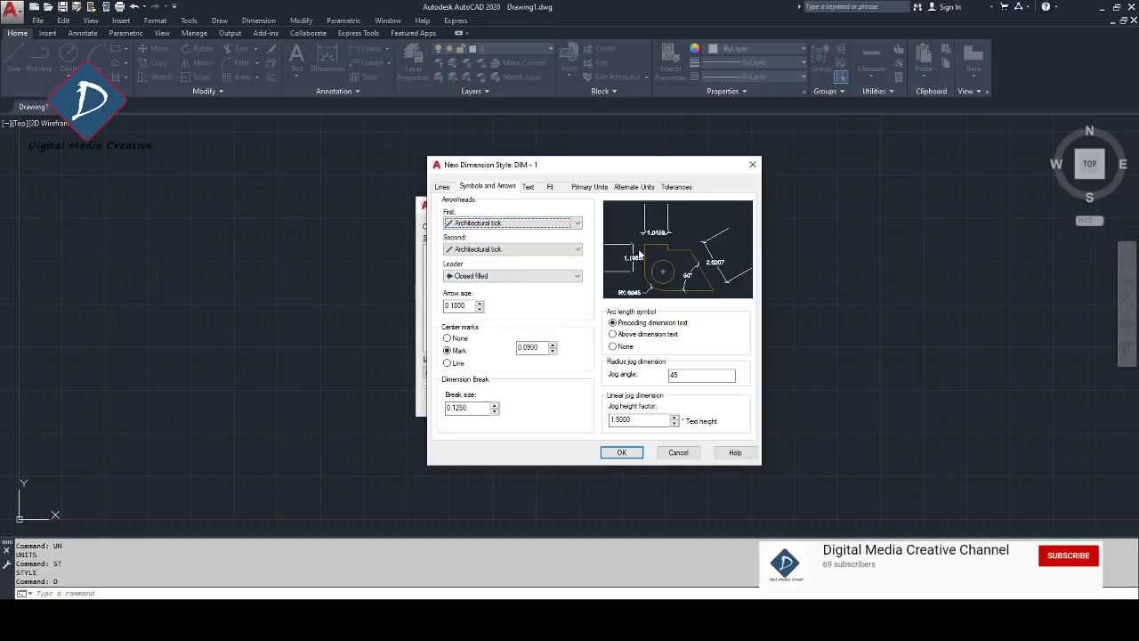
pyautogui.click(508, 223)
pyautogui.click(504, 220)
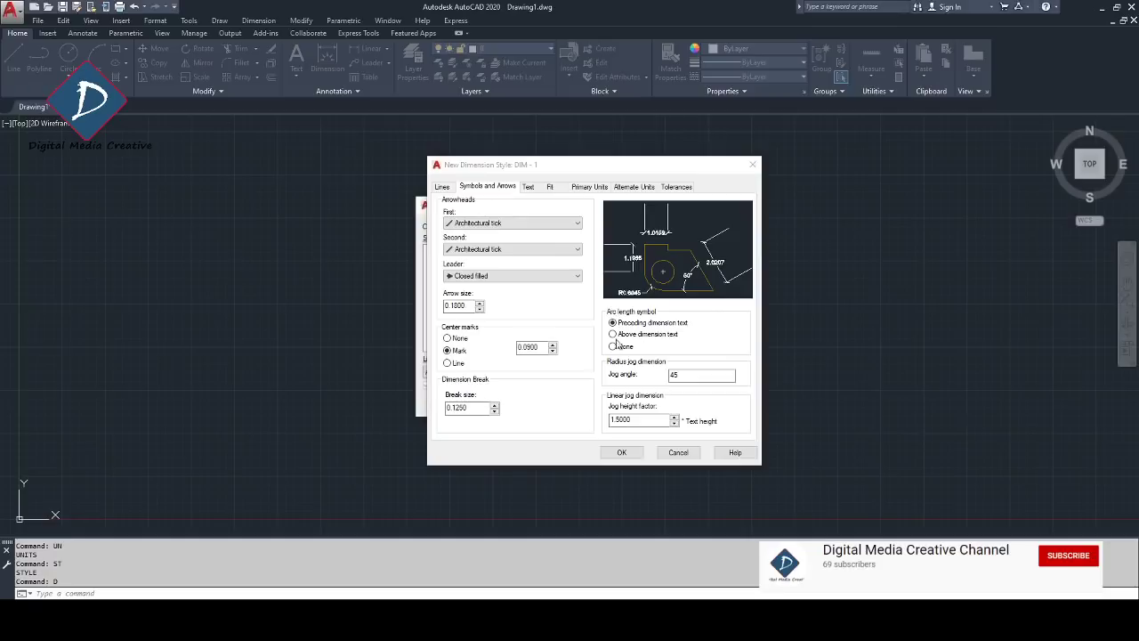
pyautogui.doubleClick(463, 305)
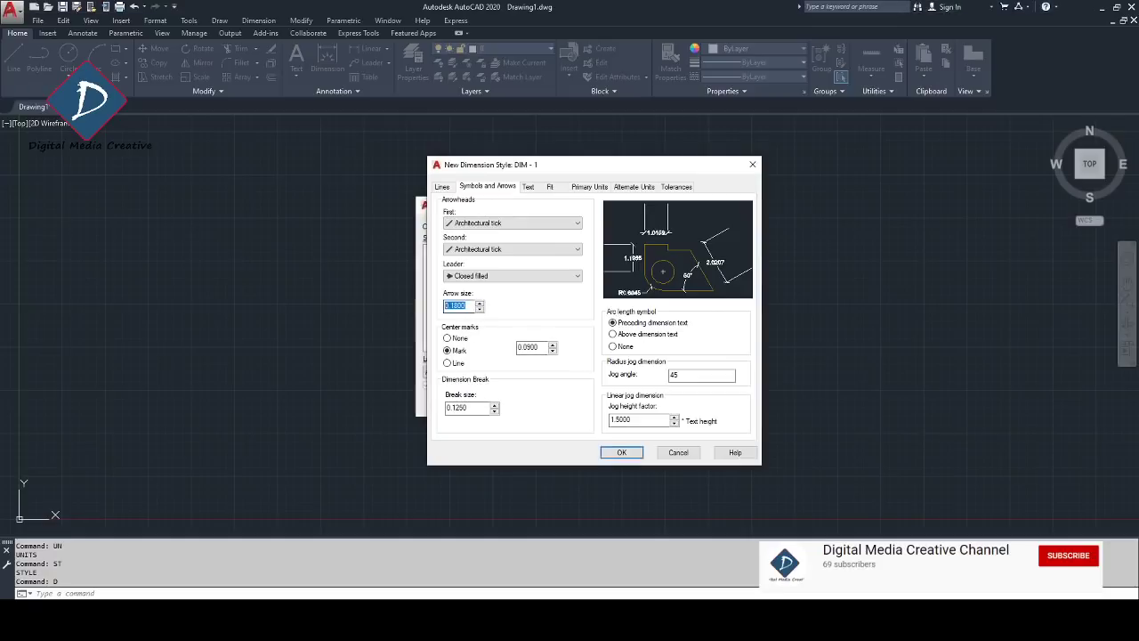
pyautogui.write('1.25')
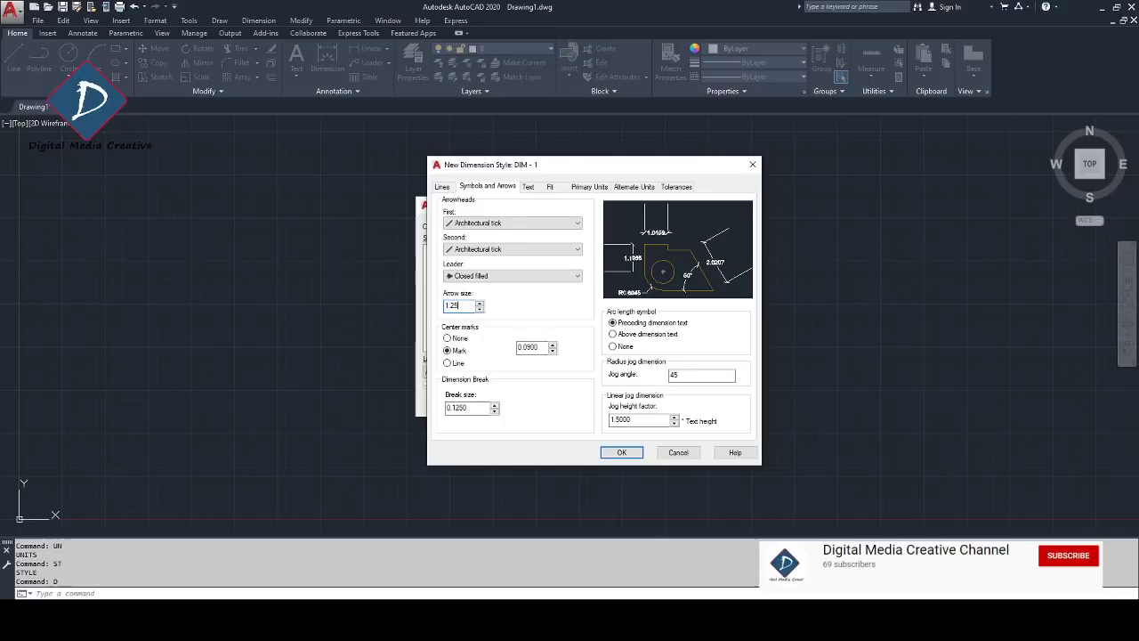
# Step: Set the center mark size to 1 and the dimension break size to 3.75
pyautogui.doubleClick(529, 347)
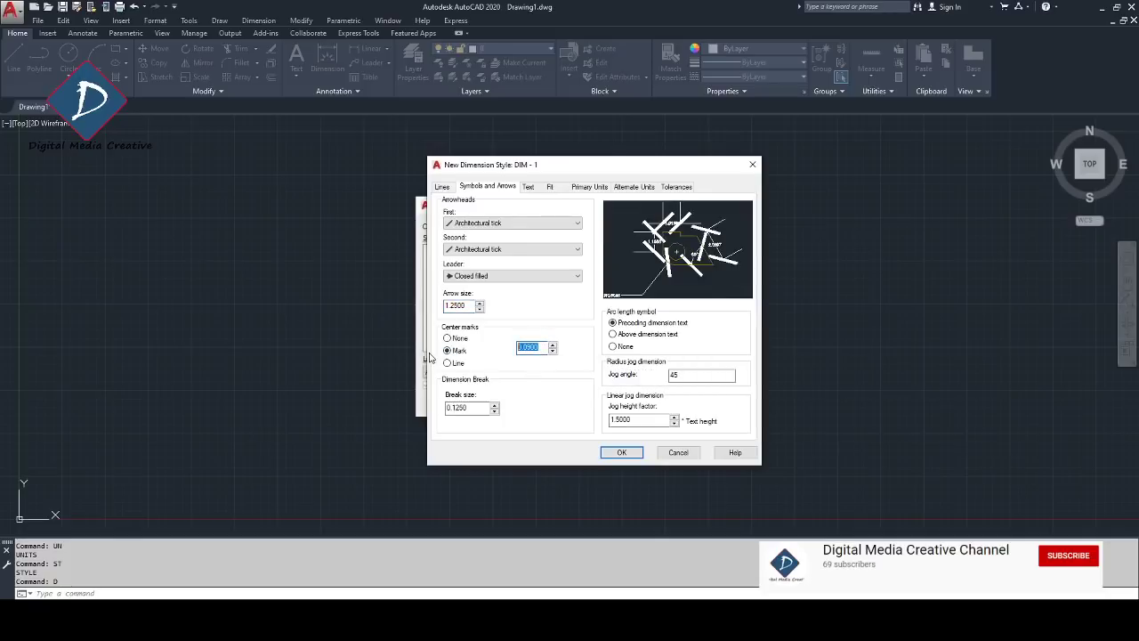
pyautogui.write('1')
pyautogui.click(464, 306)
pyautogui.doubleClick(460, 407)
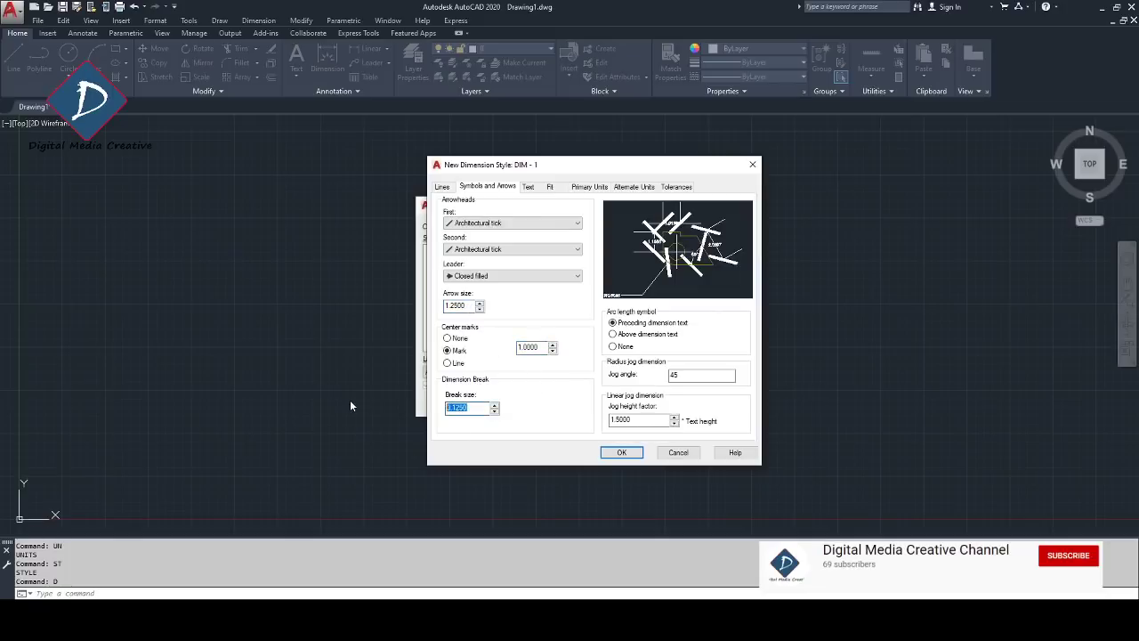
pyautogui.write('3.75')
# Step: Review the baseline spacing, extension line settings, arrow size, center mark size and dimension break size
pyautogui.click(441, 186)
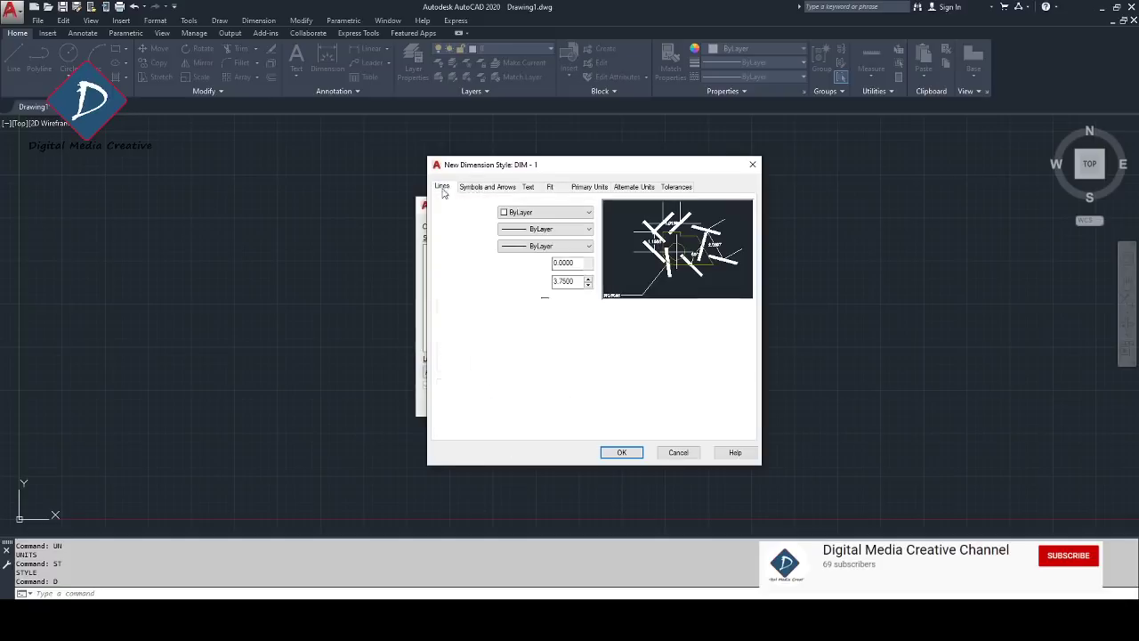
pyautogui.click(702, 330)
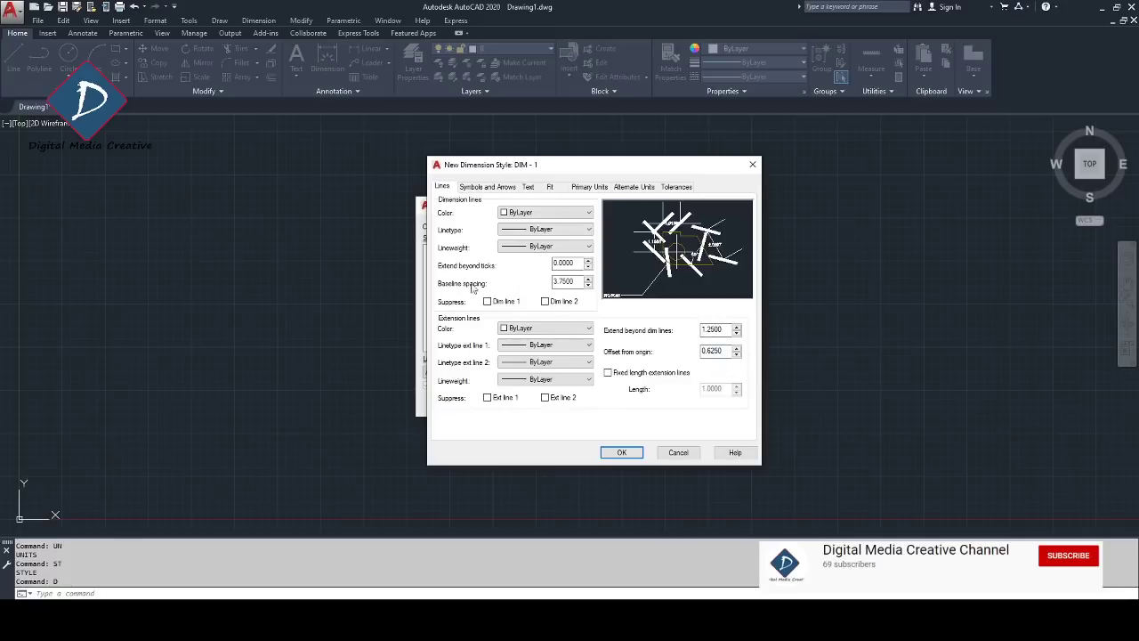
pyautogui.moveTo(583, 283); pyautogui.dragTo(553, 282)
pyautogui.click(488, 188)
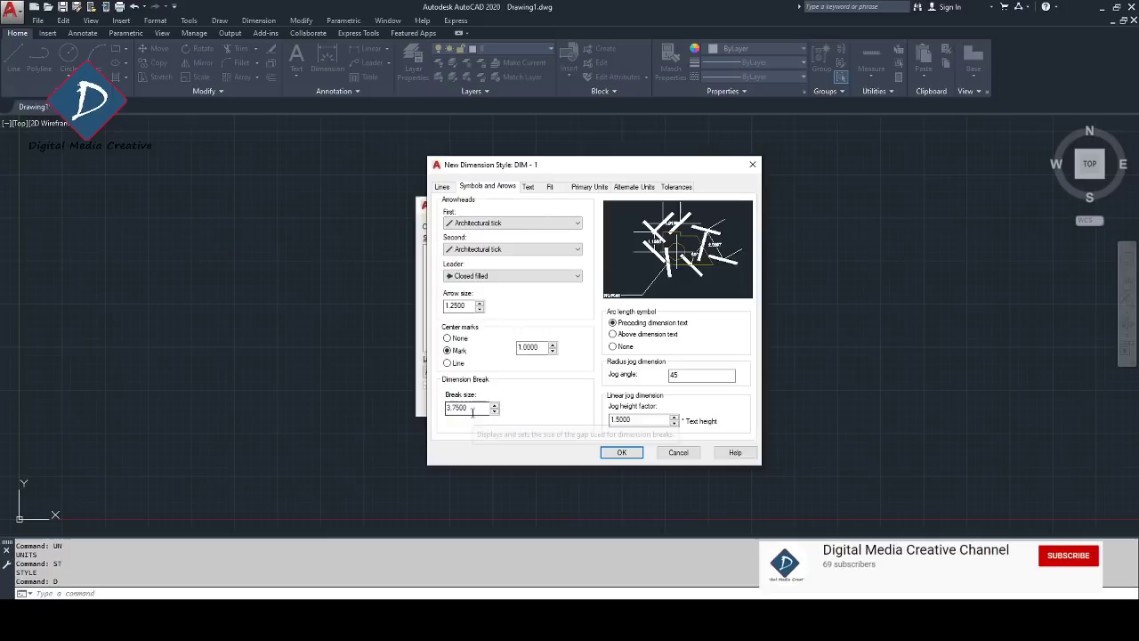
pyautogui.moveTo(478, 407); pyautogui.dragTo(447, 407)
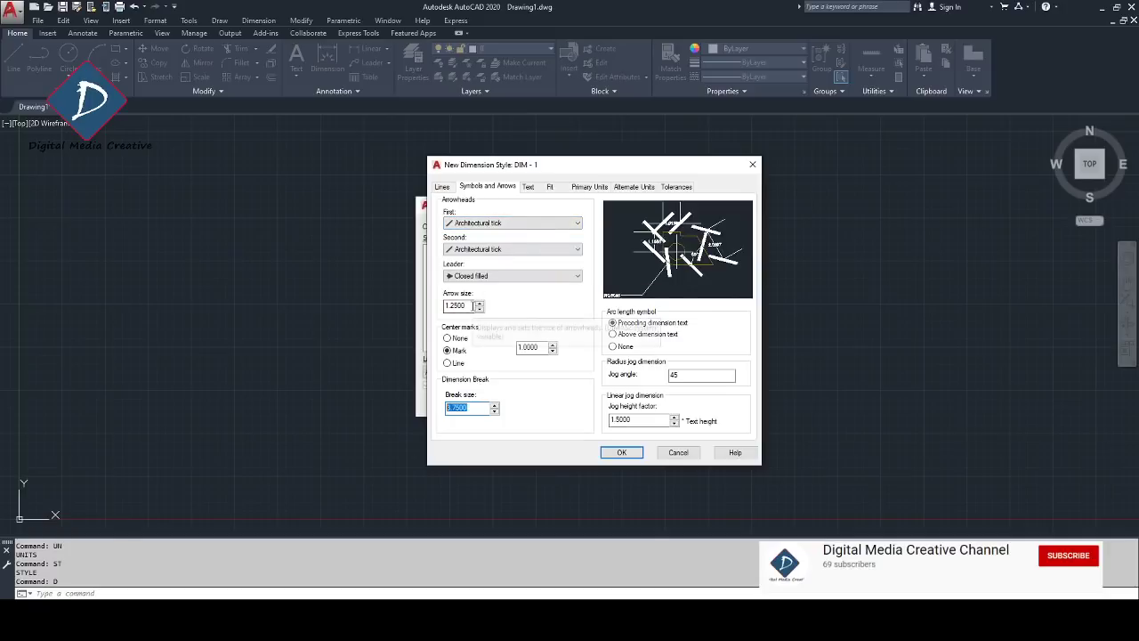
pyautogui.doubleClick(459, 307)
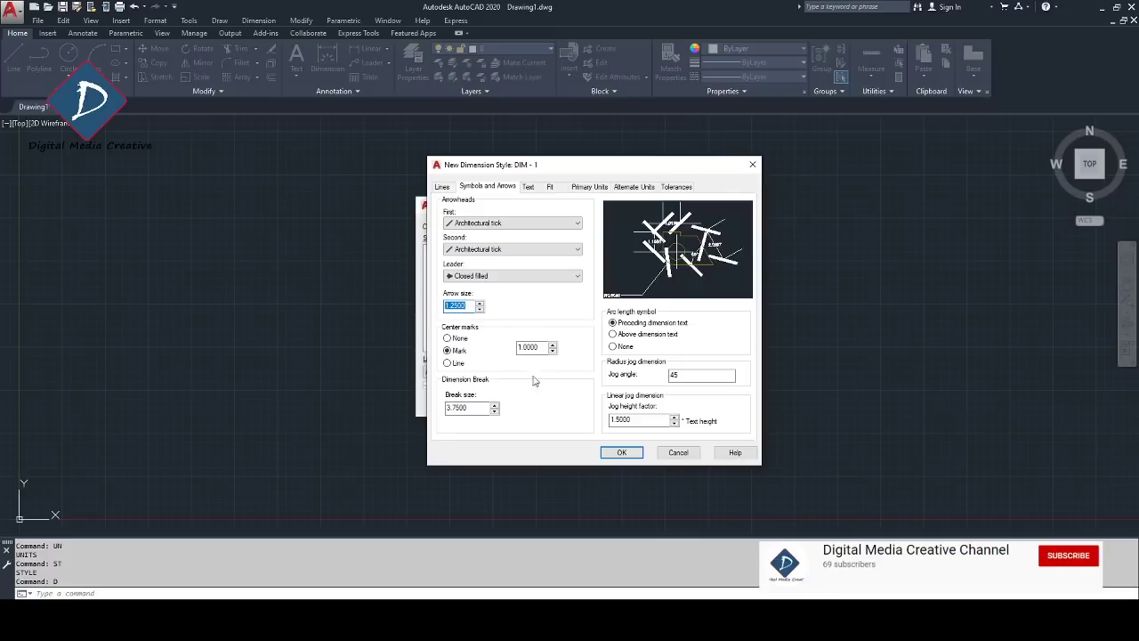
pyautogui.click(449, 351)
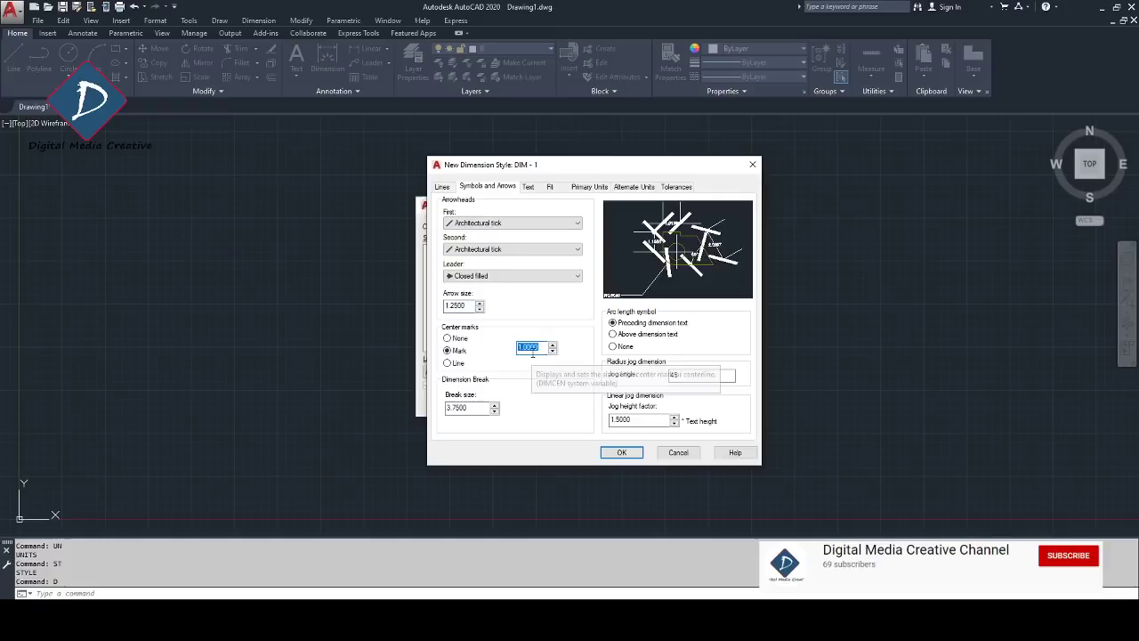
pyautogui.doubleClick(471, 407)
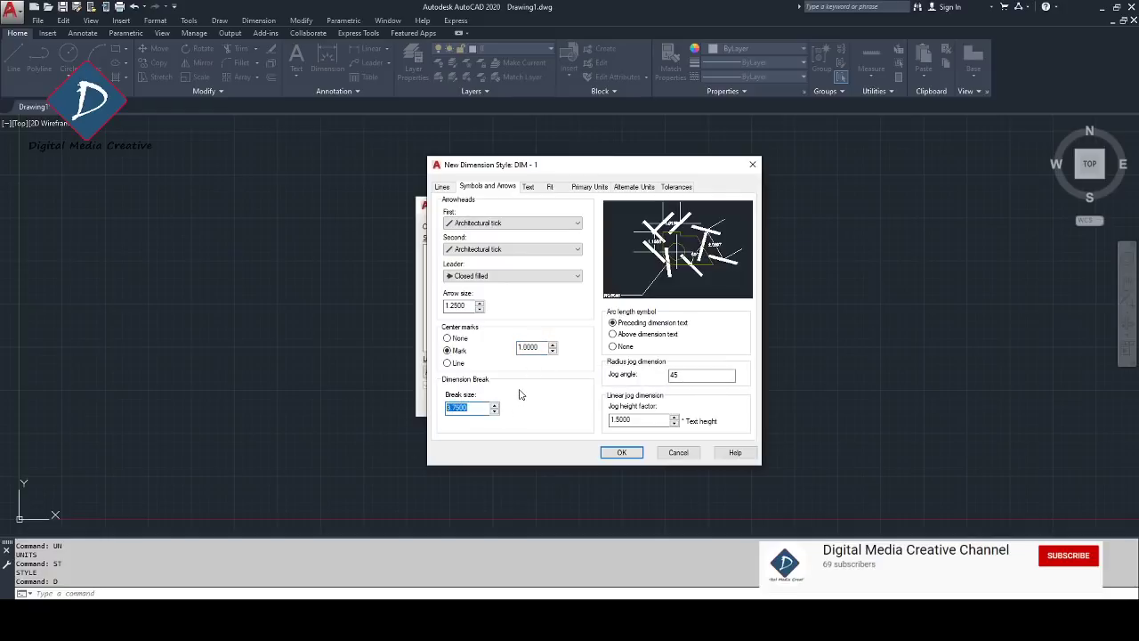
# Step: Set the dimension text to the Arial text style with ByLayer color and a text height of 2
pyautogui.click(530, 188)
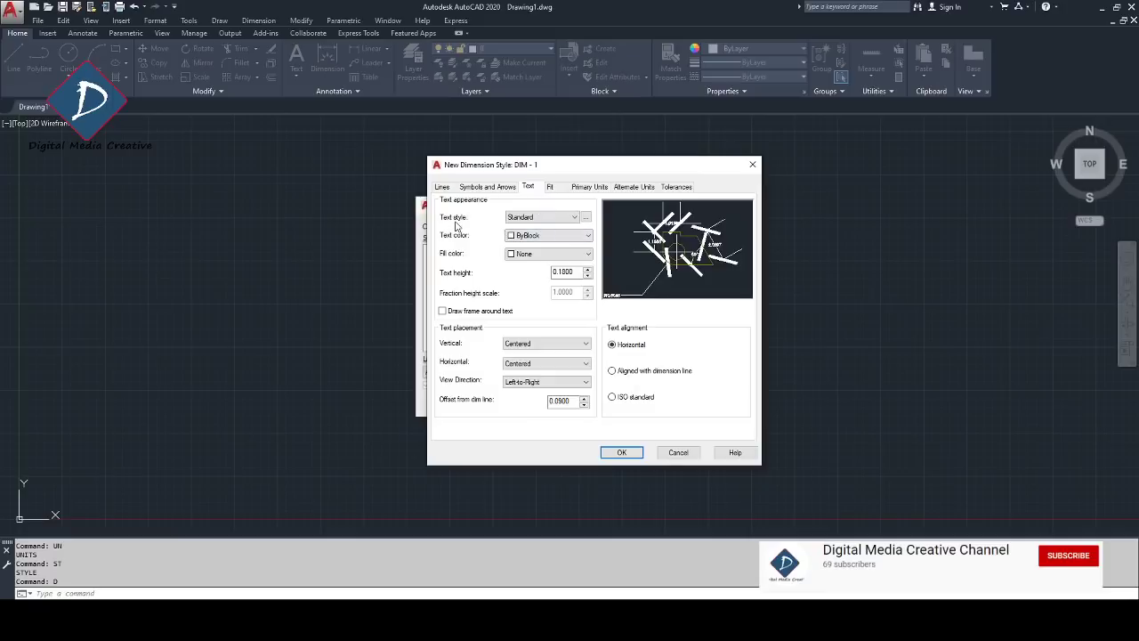
pyautogui.click(543, 218)
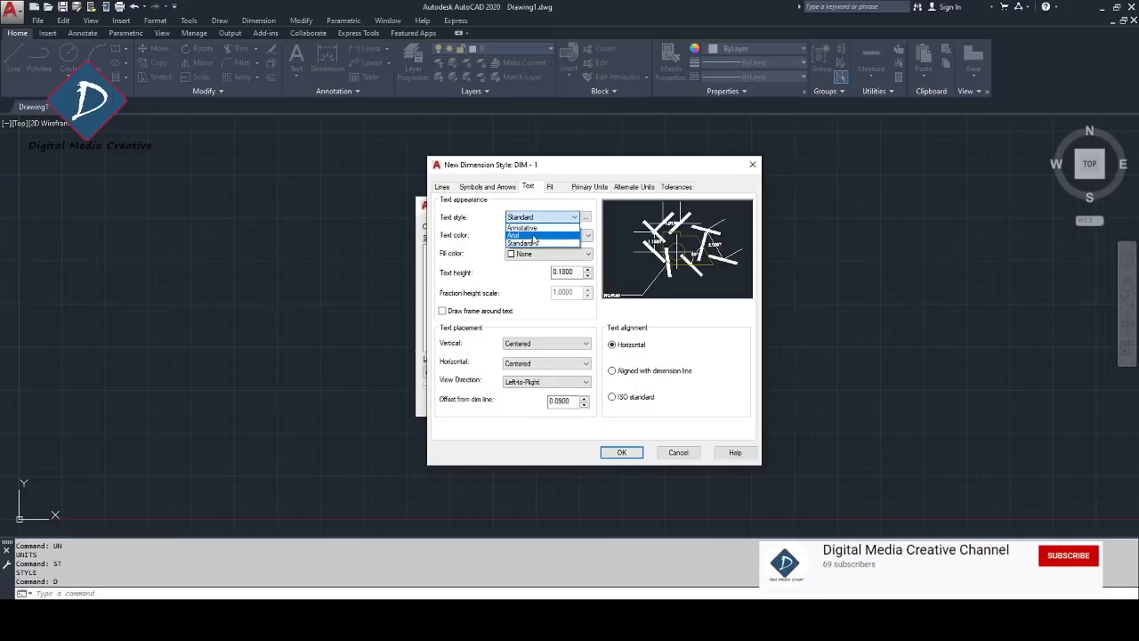
pyautogui.click(533, 236)
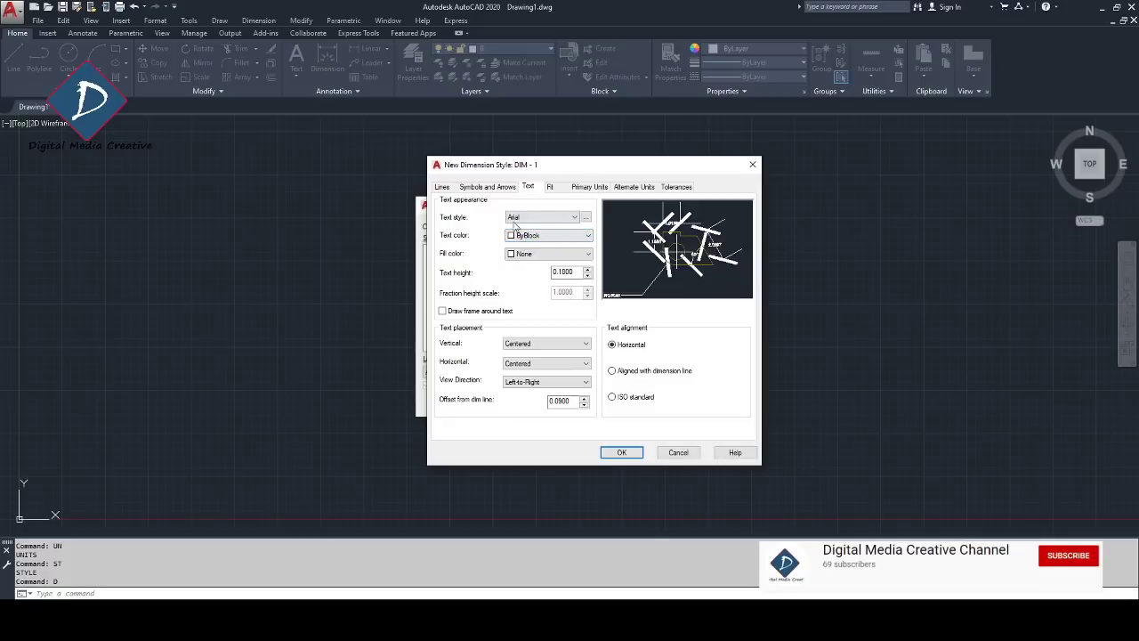
pyautogui.click(547, 236)
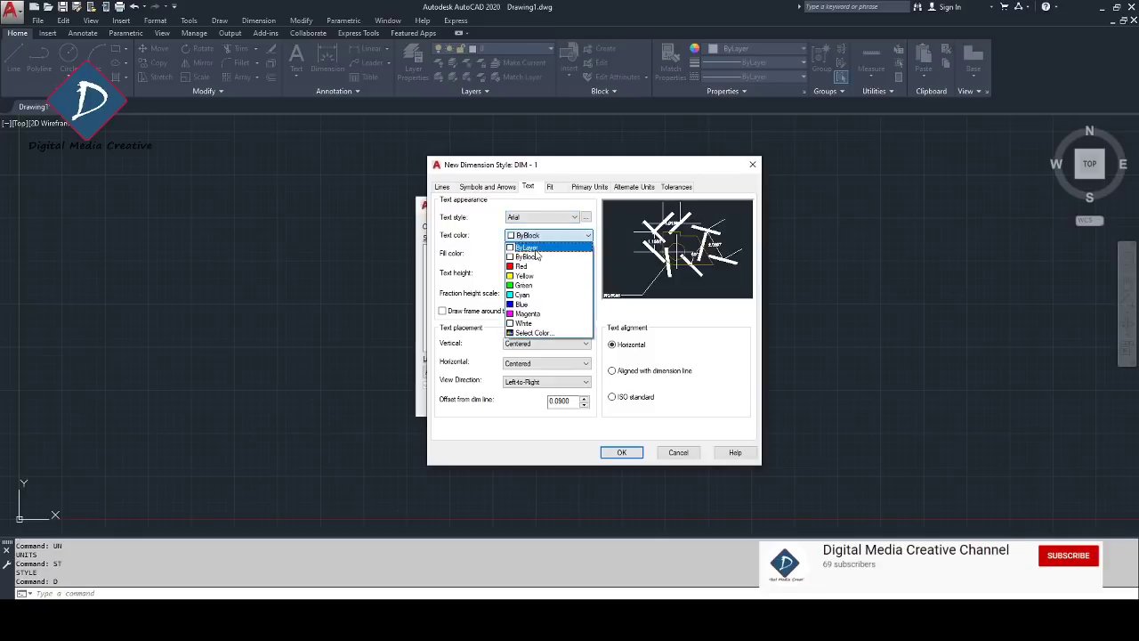
pyautogui.click(534, 247)
pyautogui.click(526, 255)
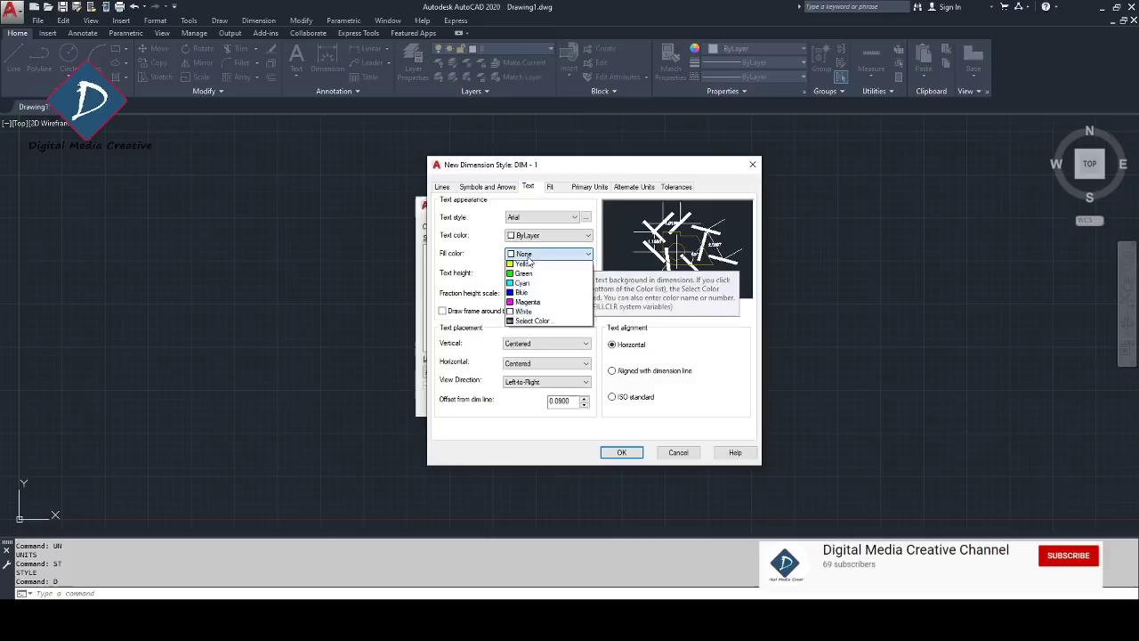
pyautogui.click(468, 244)
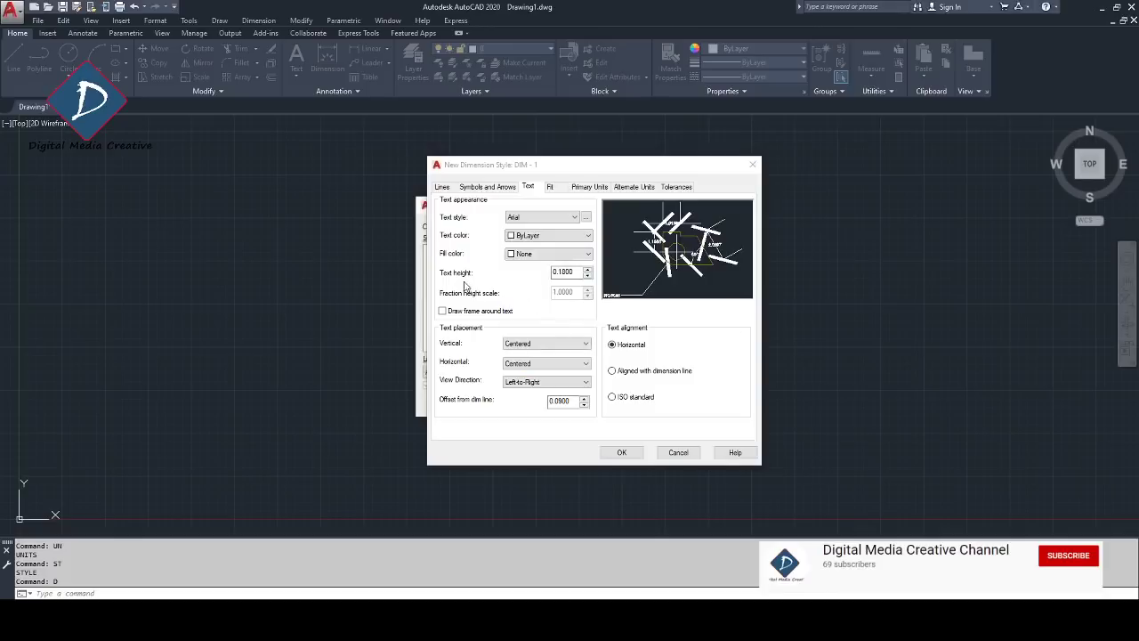
pyautogui.doubleClick(566, 271)
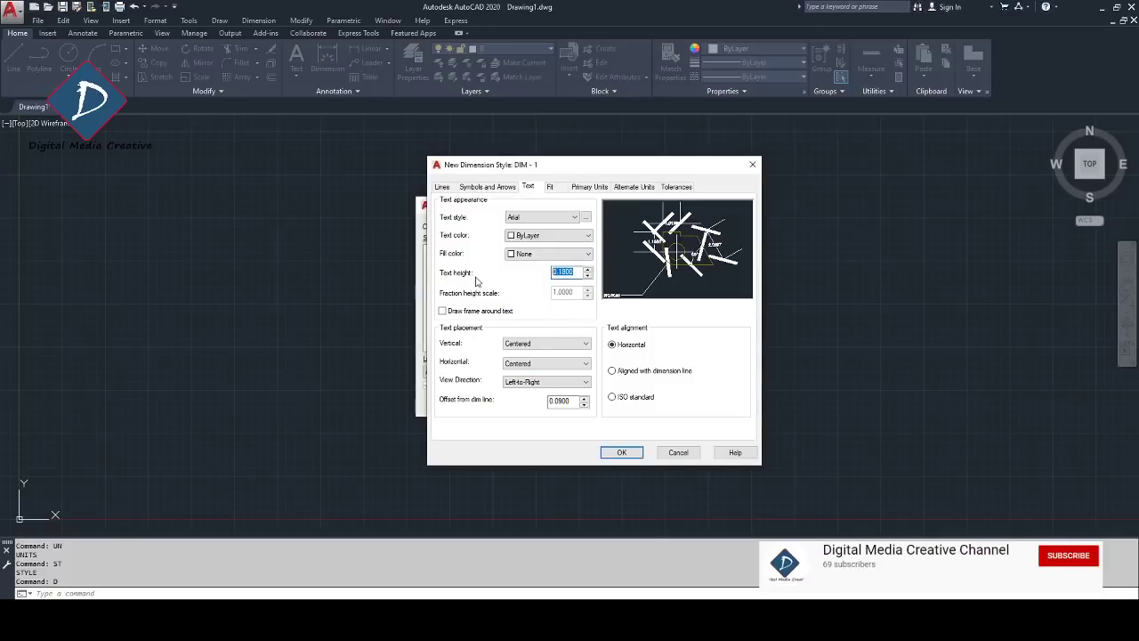
pyautogui.write('2')
# Step: Try drawing a frame around the dimension text in the style preview and remove it again
pyautogui.click(442, 311)
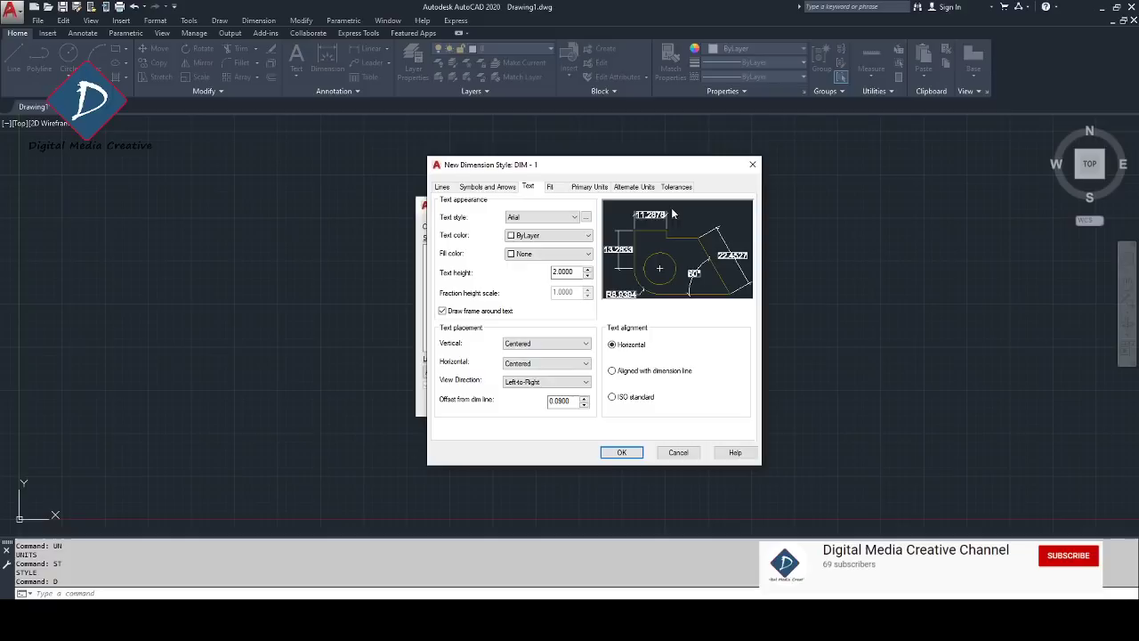
pyautogui.click(442, 312)
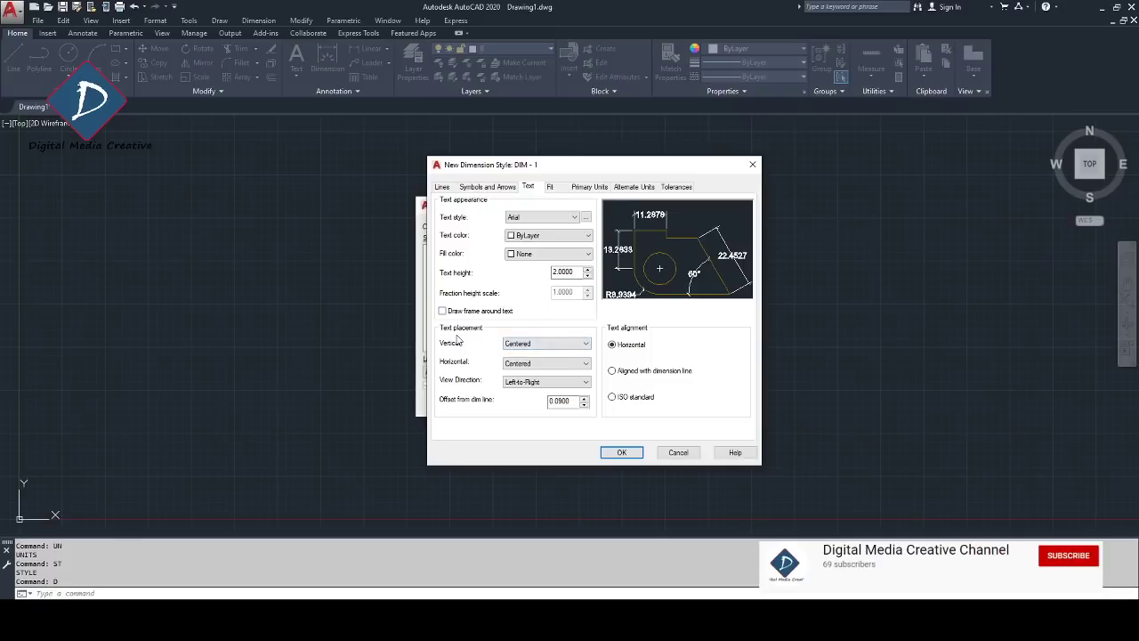
# Step: Place the dimension text vertically Above with a 0.75 offset from the dimension line and ISO standard alignment
pyautogui.click(550, 348)
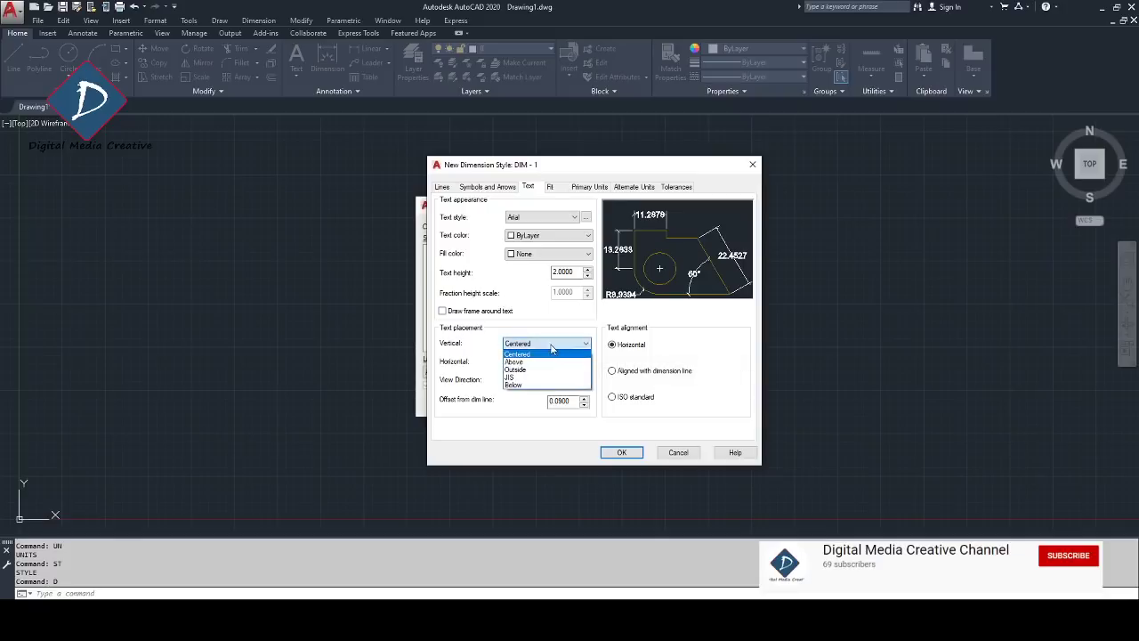
pyautogui.click(538, 361)
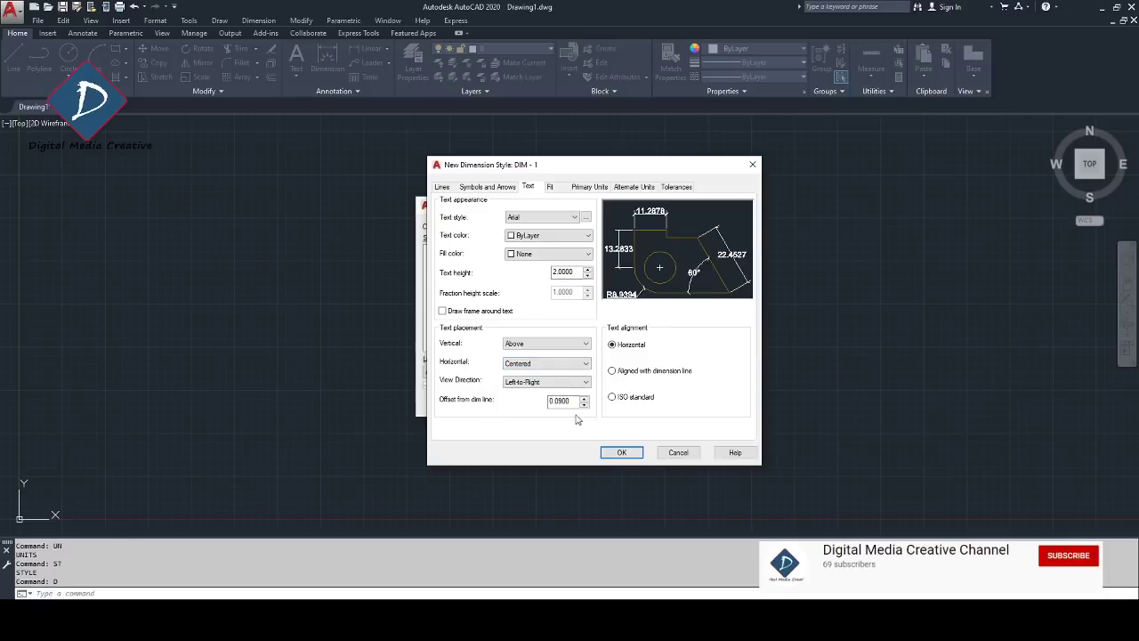
pyautogui.moveTo(578, 400); pyautogui.dragTo(546, 400)
pyautogui.write('0.75')
pyautogui.click(611, 398)
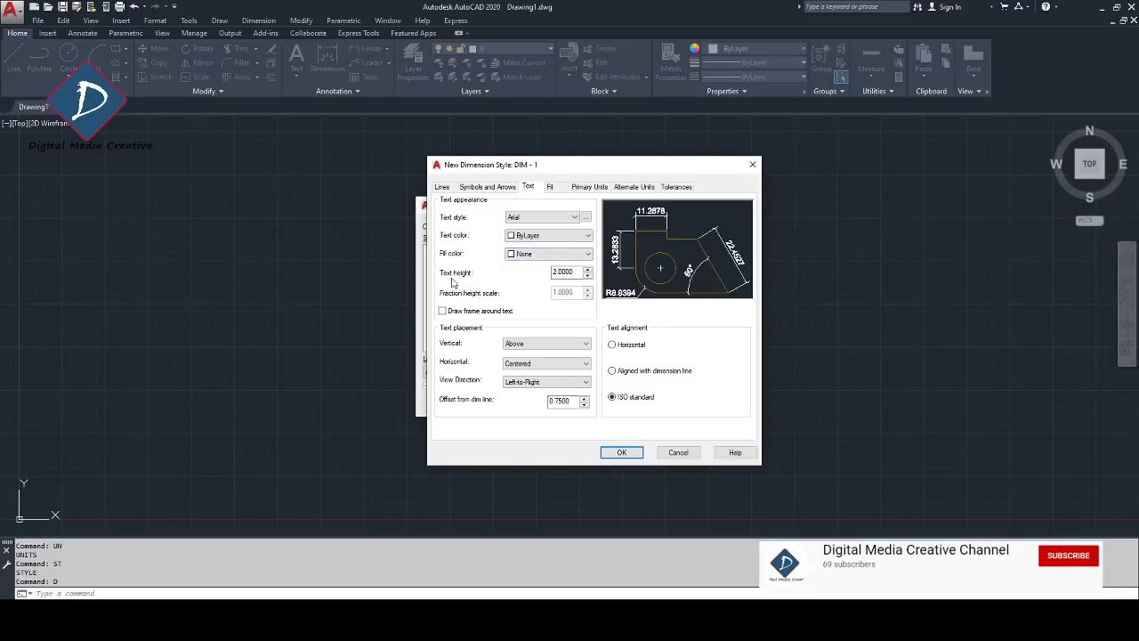
pyautogui.moveTo(577, 272); pyautogui.dragTo(478, 289)
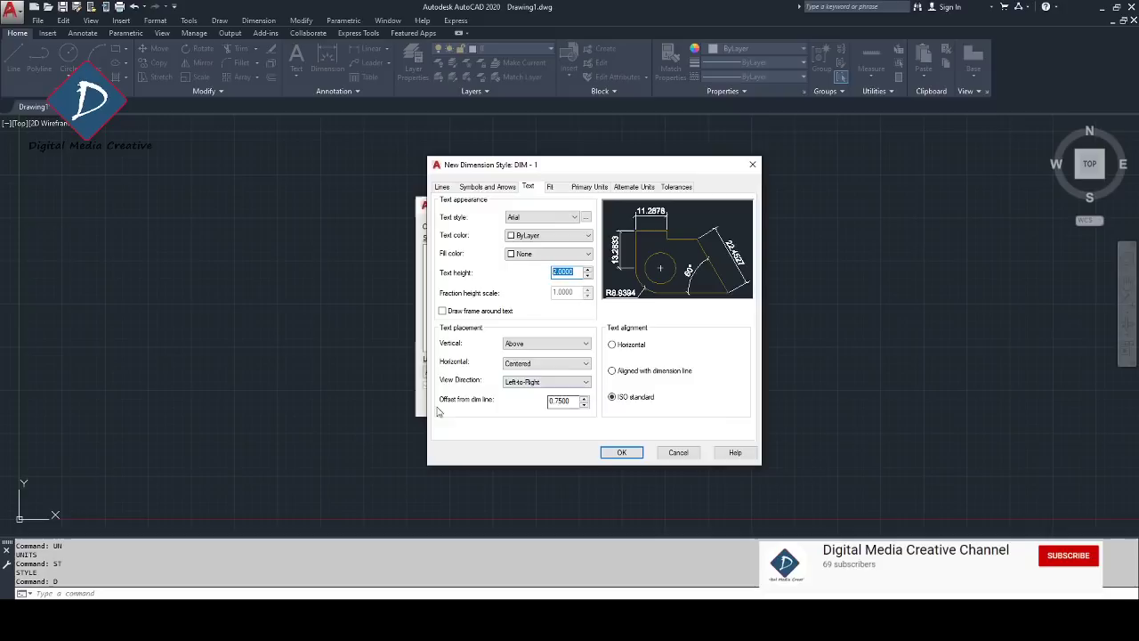
pyautogui.moveTo(576, 401); pyautogui.dragTo(495, 407)
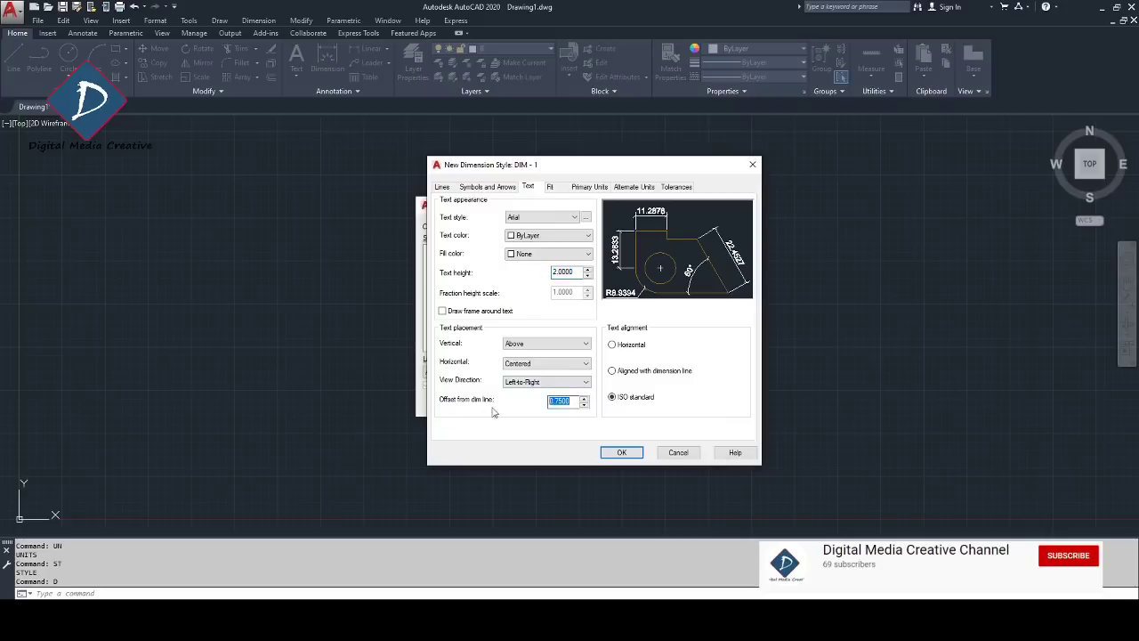
# Step: Set the fit to always keep text between extension lines, over the dimension line without leader, and draw the dimension line between extension lines
pyautogui.click(551, 188)
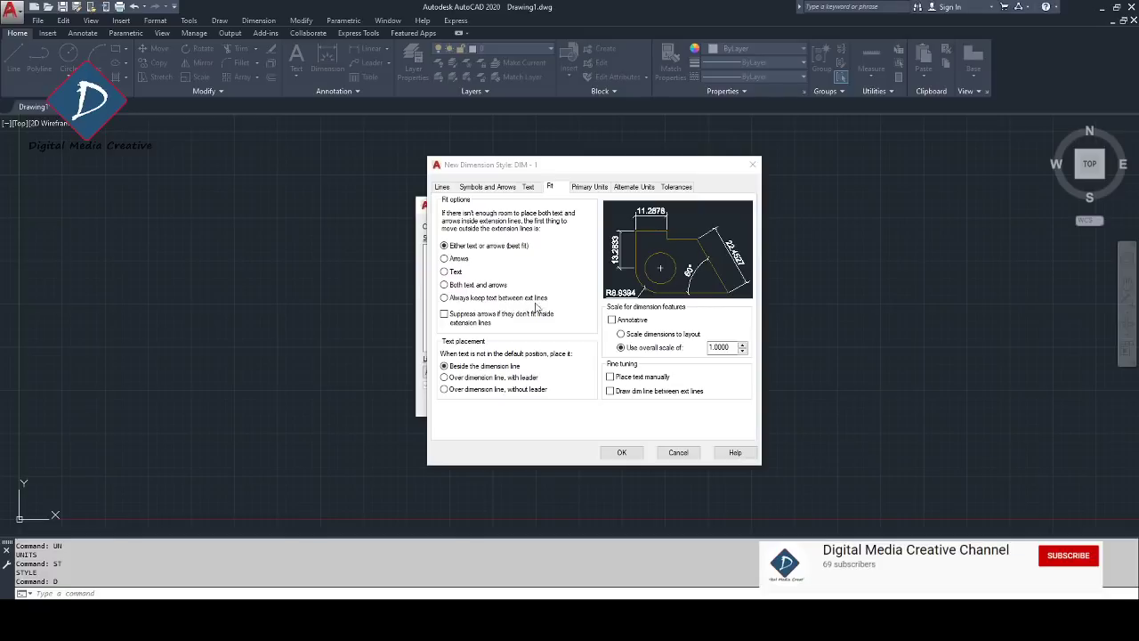
pyautogui.click(444, 299)
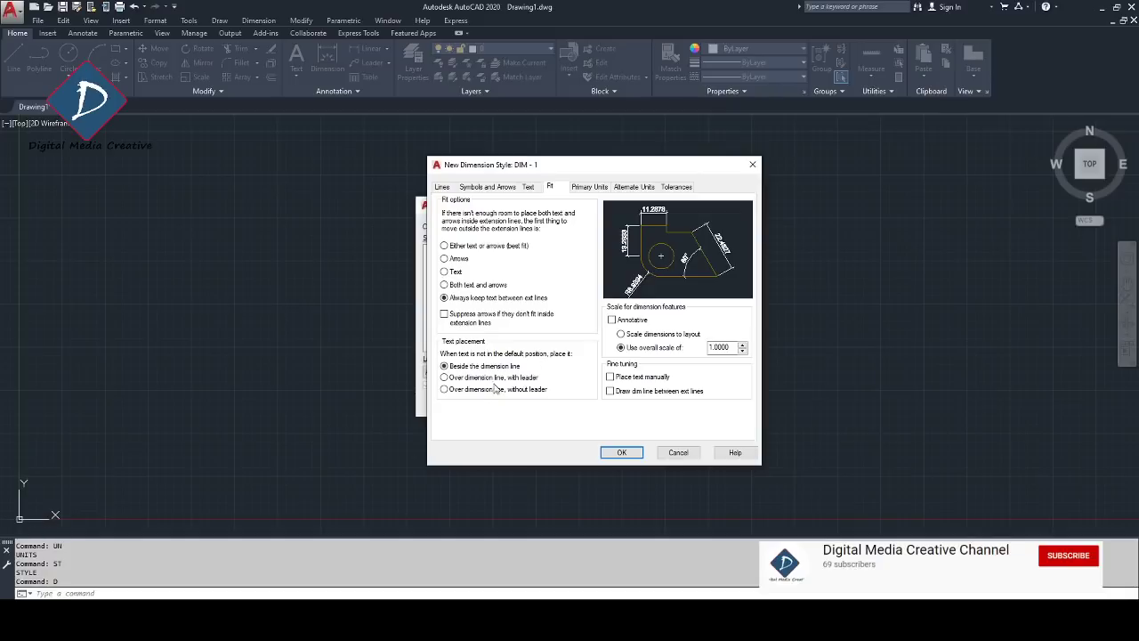
pyautogui.click(444, 392)
pyautogui.click(683, 353)
pyautogui.click(610, 391)
# Step: Set the primary units' linear dimensions to Decimal format with a precision of 0.00
pyautogui.click(584, 188)
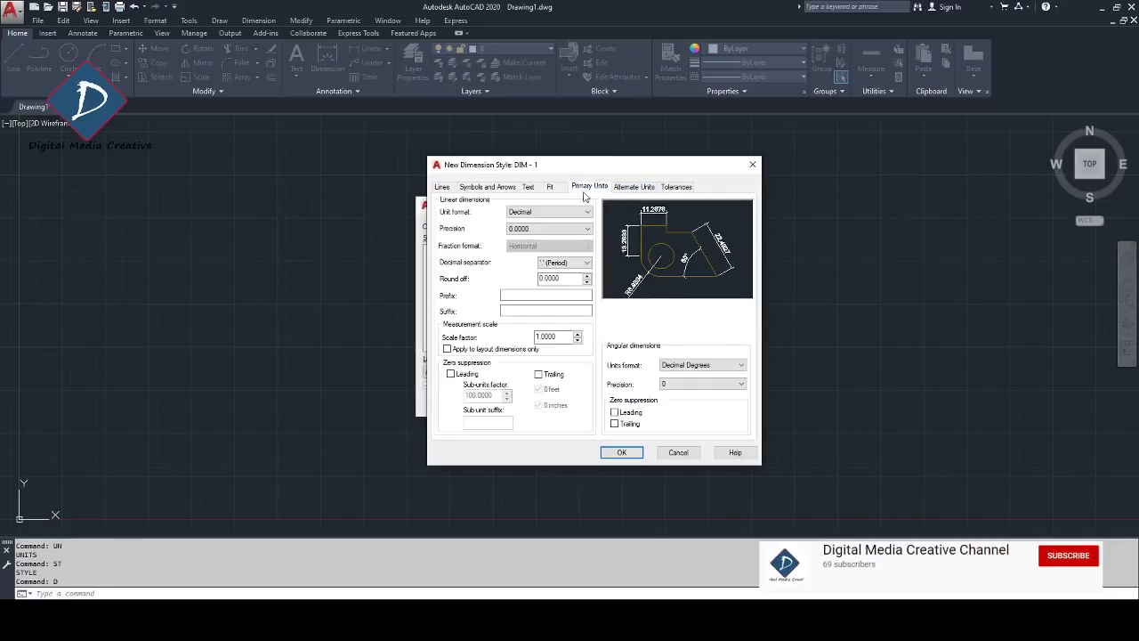
pyautogui.click(548, 213)
pyautogui.click(537, 230)
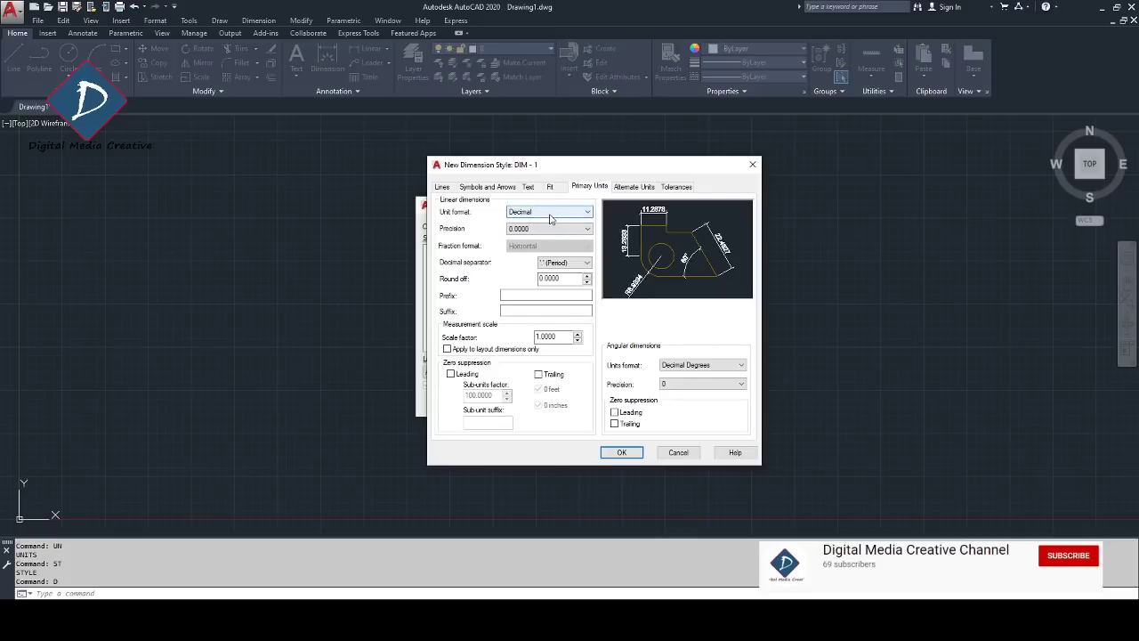
pyautogui.click(546, 229)
pyautogui.click(559, 248)
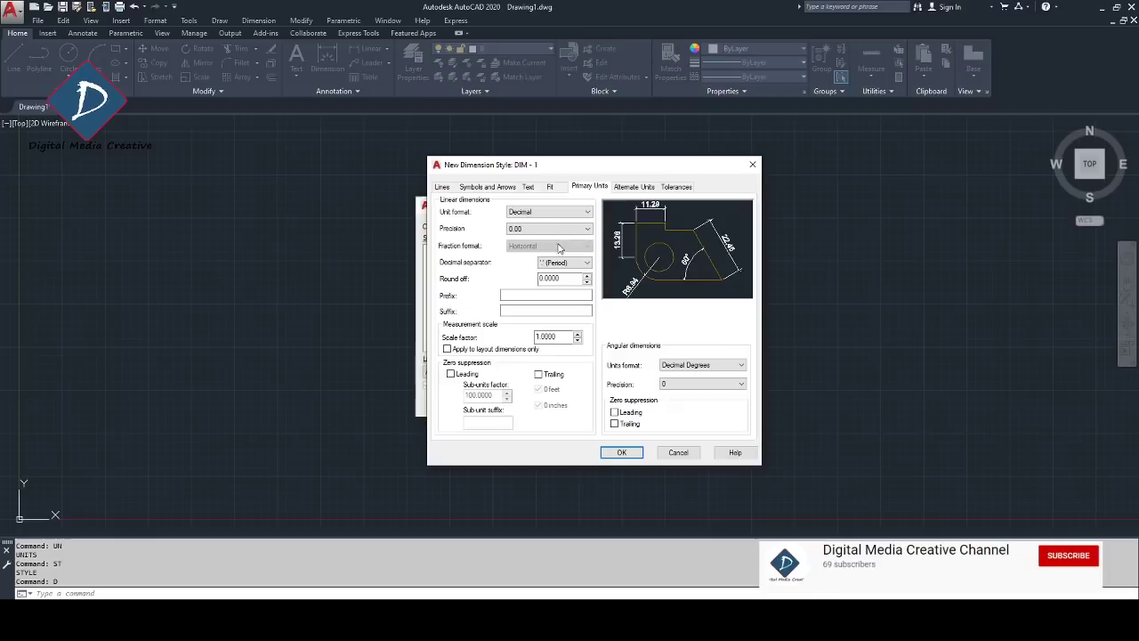
# Step: Suppress trailing zeros for linear dimensions in the primary units, leaving the prefix and suffix blank
pyautogui.click(524, 230)
pyautogui.doubleClick(546, 277)
pyautogui.click(505, 295)
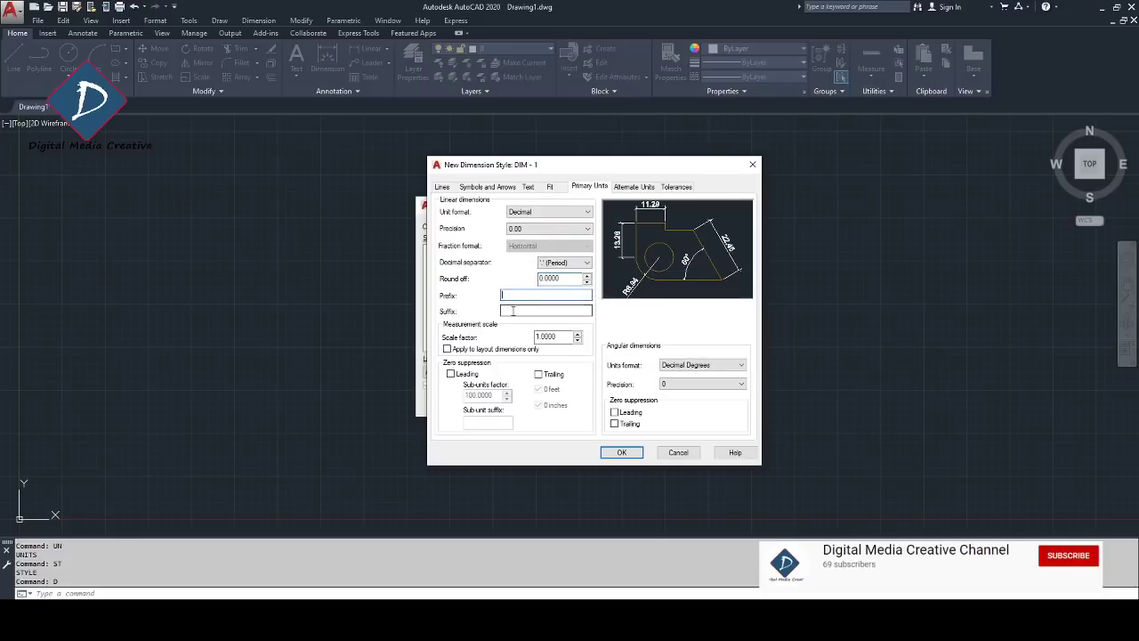
pyautogui.click(513, 311)
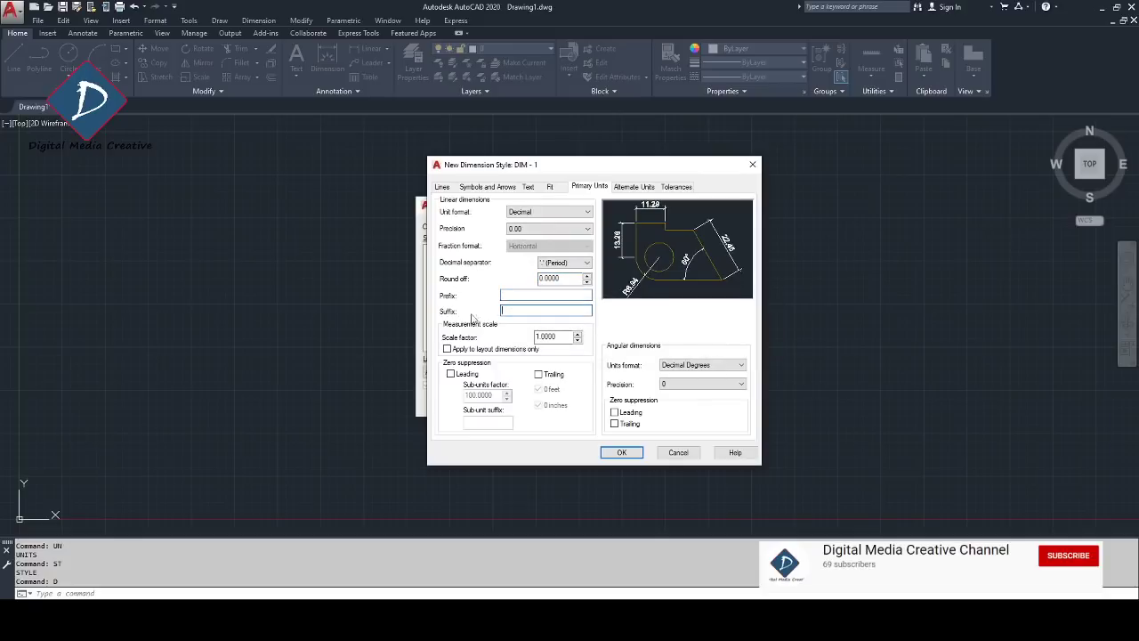
pyautogui.doubleClick(556, 337)
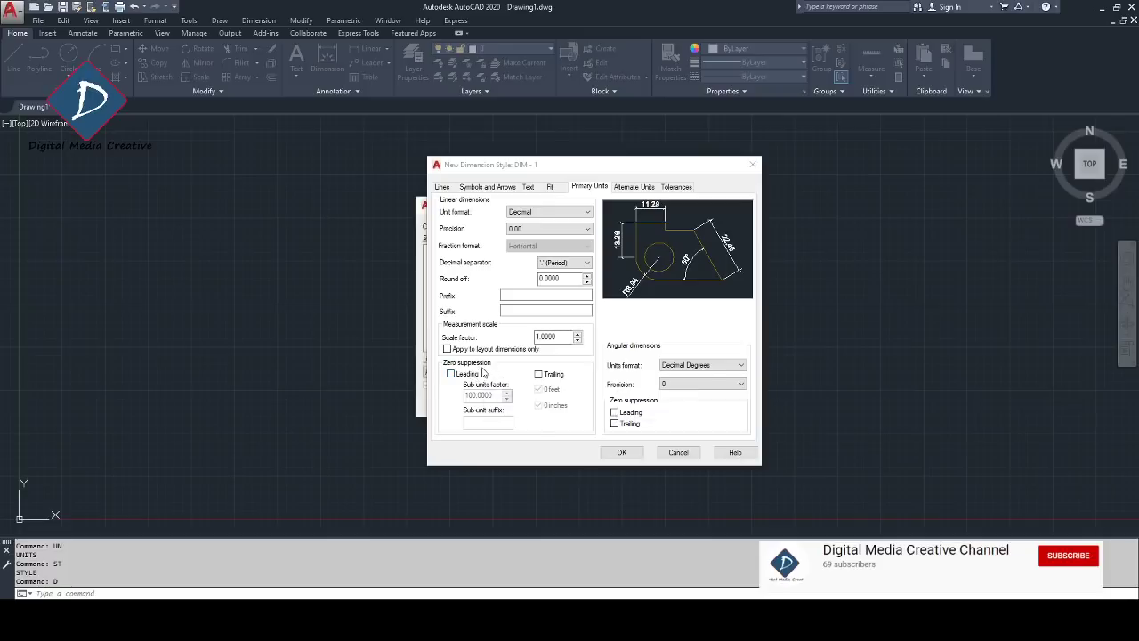
pyautogui.click(549, 376)
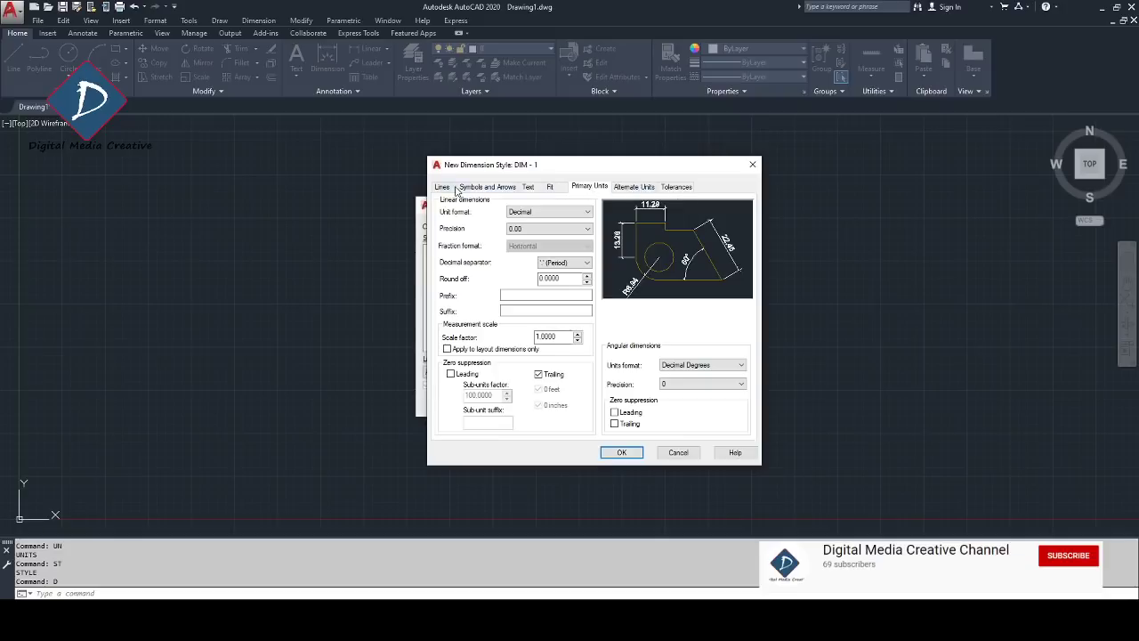
# Step: Save the DIM - 1 style, make it the current dimension style and close the Dimension Style Manager
pyautogui.click(639, 454)
pyautogui.click(626, 453)
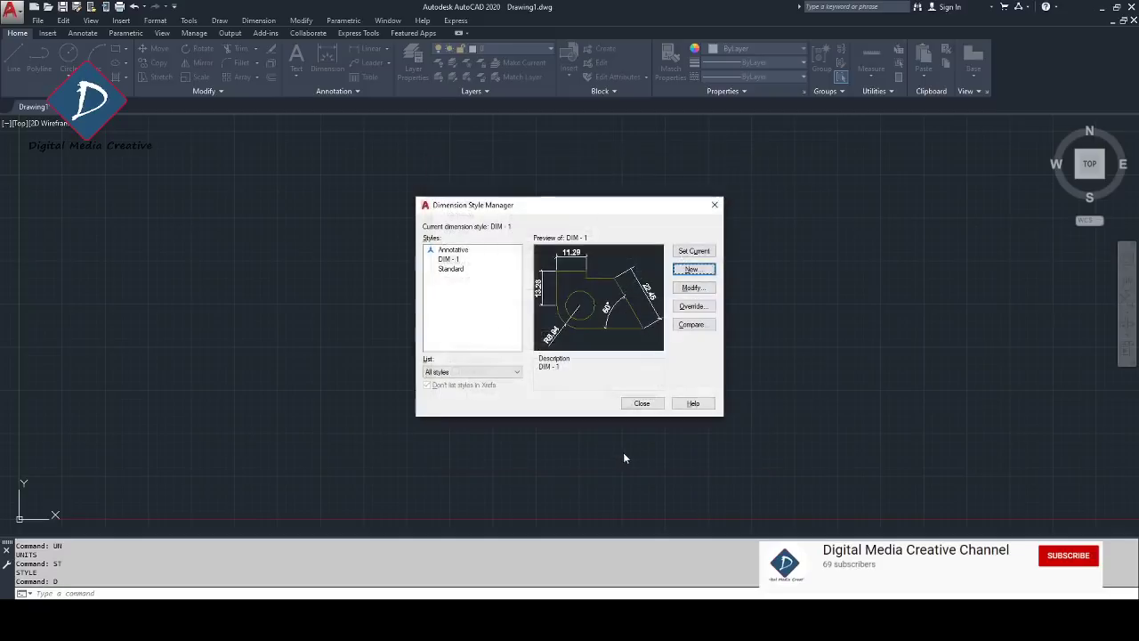
pyautogui.click(449, 259)
pyautogui.click(694, 251)
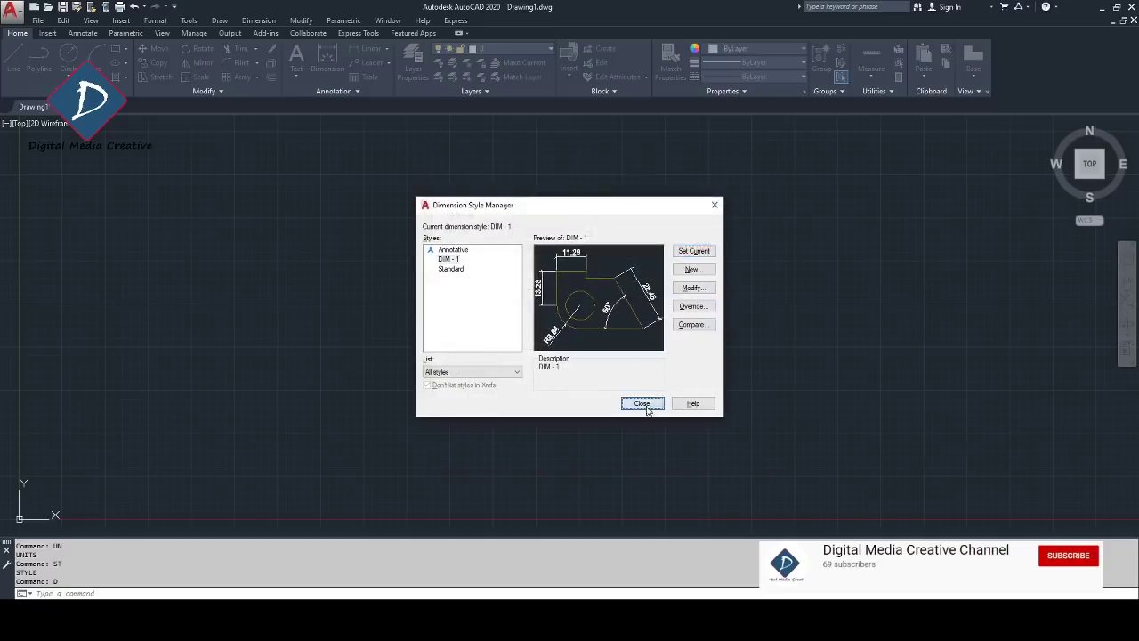
pyautogui.click(646, 405)
# Step: Place a horizontal linear dimension about 19 units long in the empty drawing area using the DIM - 1 style
pyautogui.write('D')
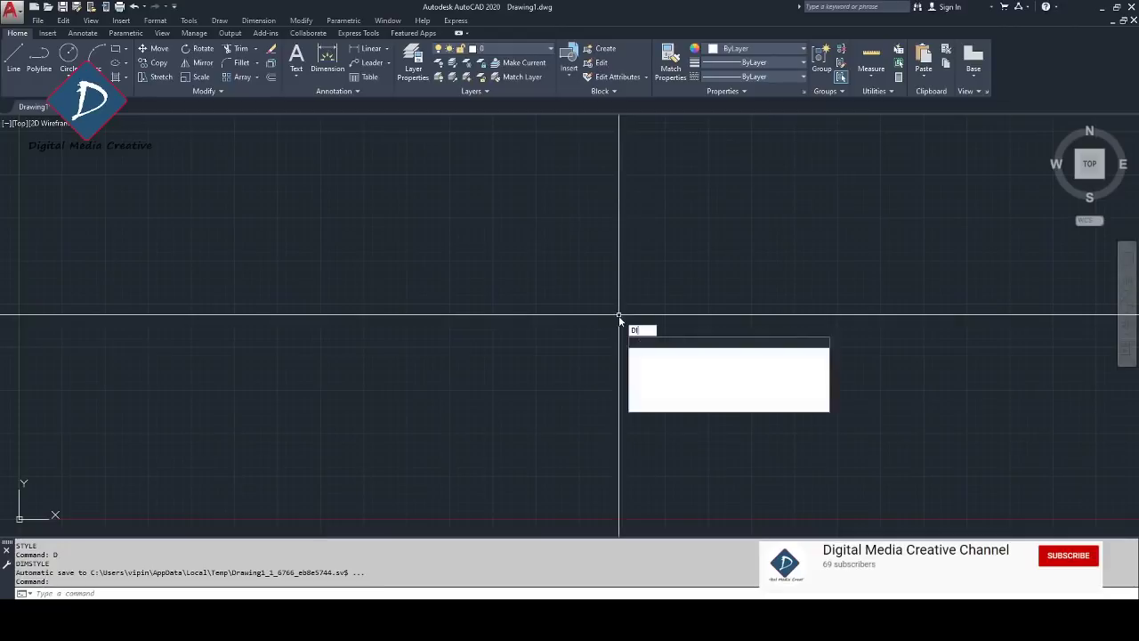
pyautogui.write('LI')
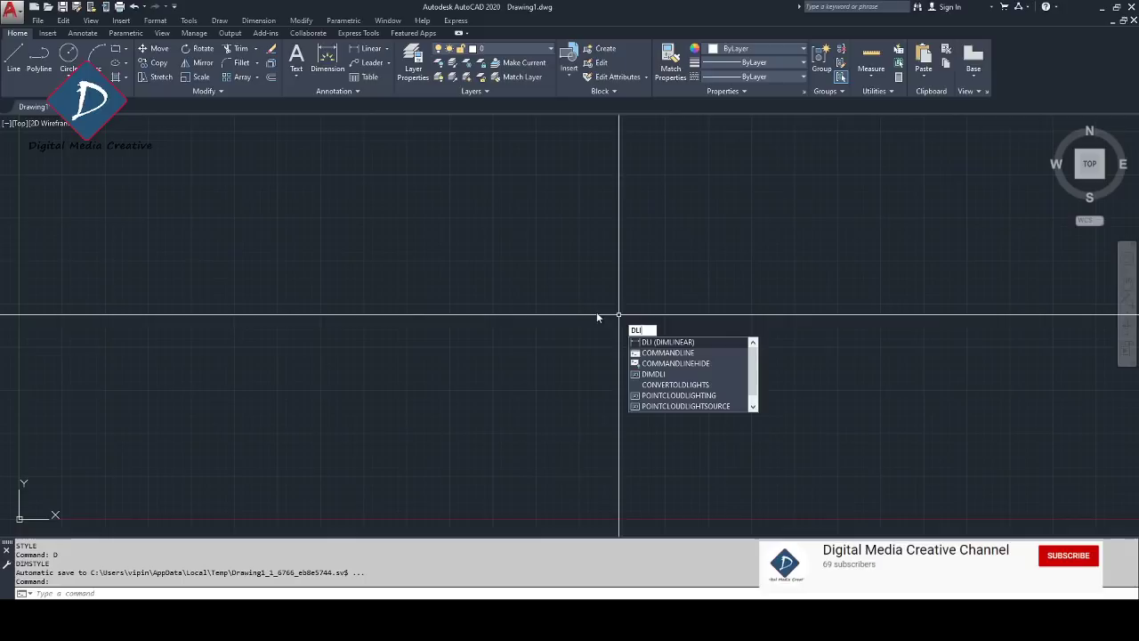
pyautogui.press('Return')
pyautogui.click(450, 319)
pyautogui.click(777, 322)
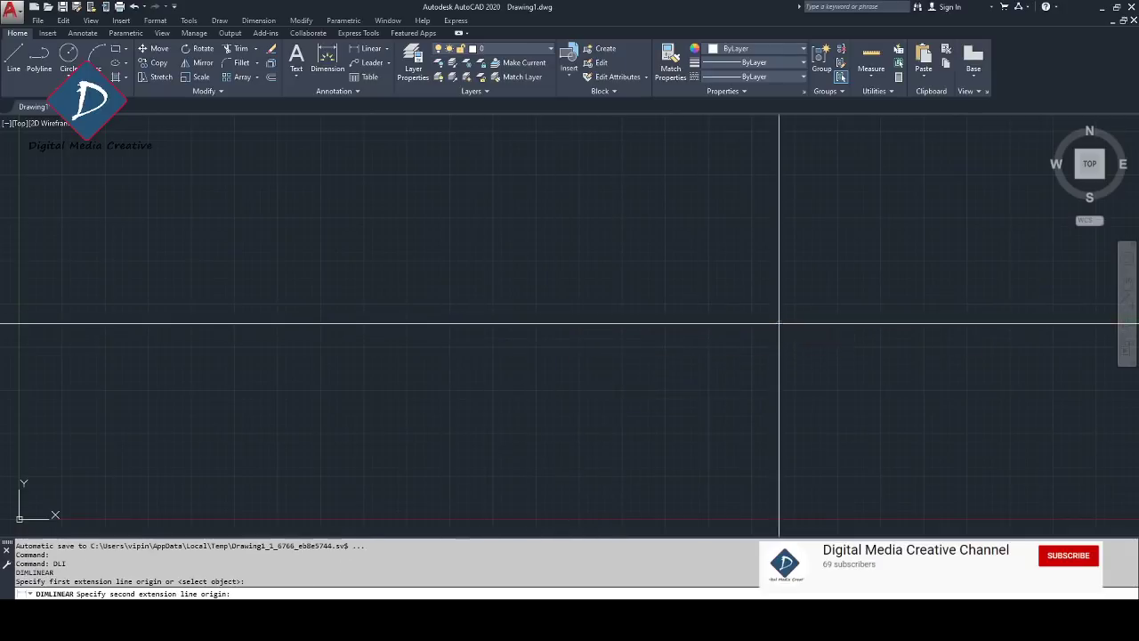
pyautogui.click(775, 255)
pyautogui.moveTo(692, 331); pyautogui.dragTo(705, 387, button='middle')
pyautogui.click(655, 204)
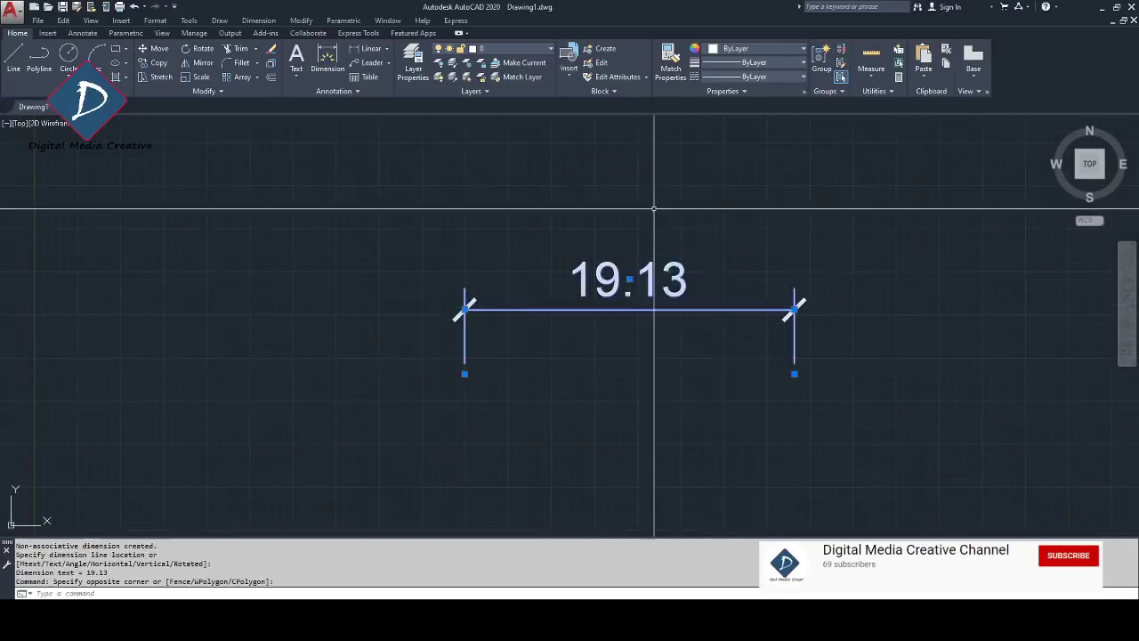
pyautogui.scroll(-5, 752, 419)
pyautogui.scroll(4, 738, 394)
pyautogui.press('Escape')
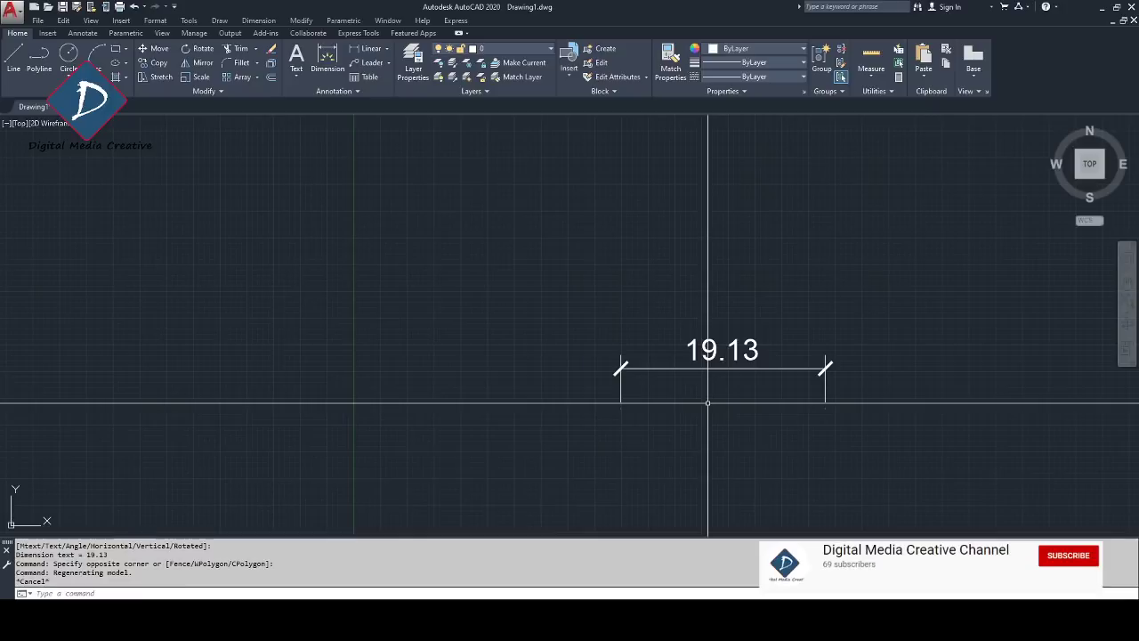
# Step: Create a new dimension style named DIM - 10 based on DIM - 1, for use with all dimensions
pyautogui.write('D')
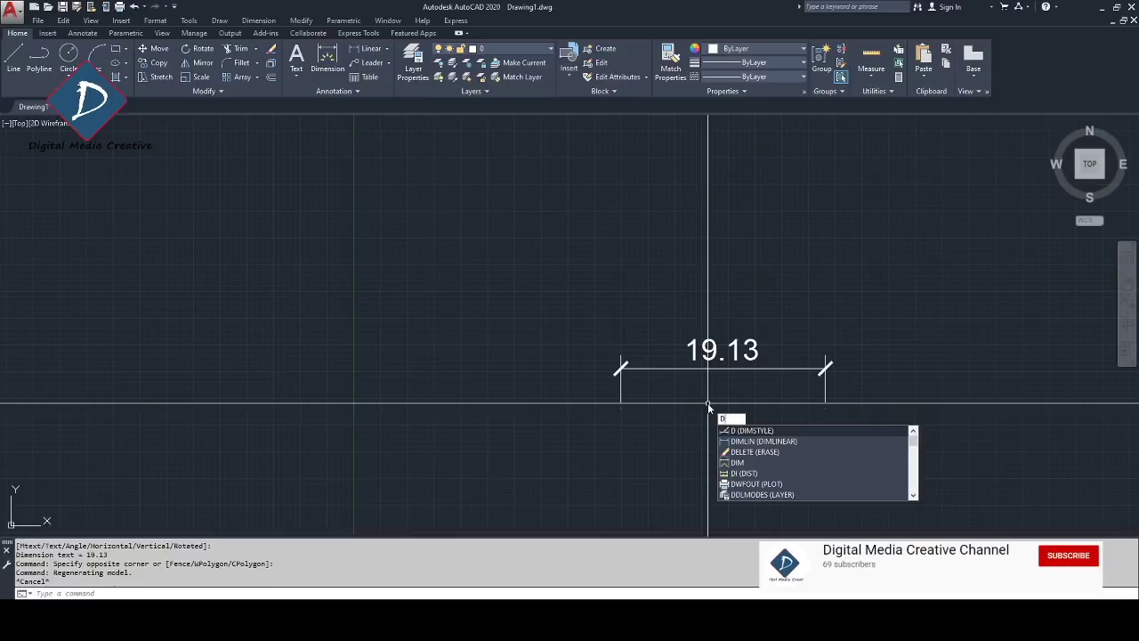
pyautogui.press('Return')
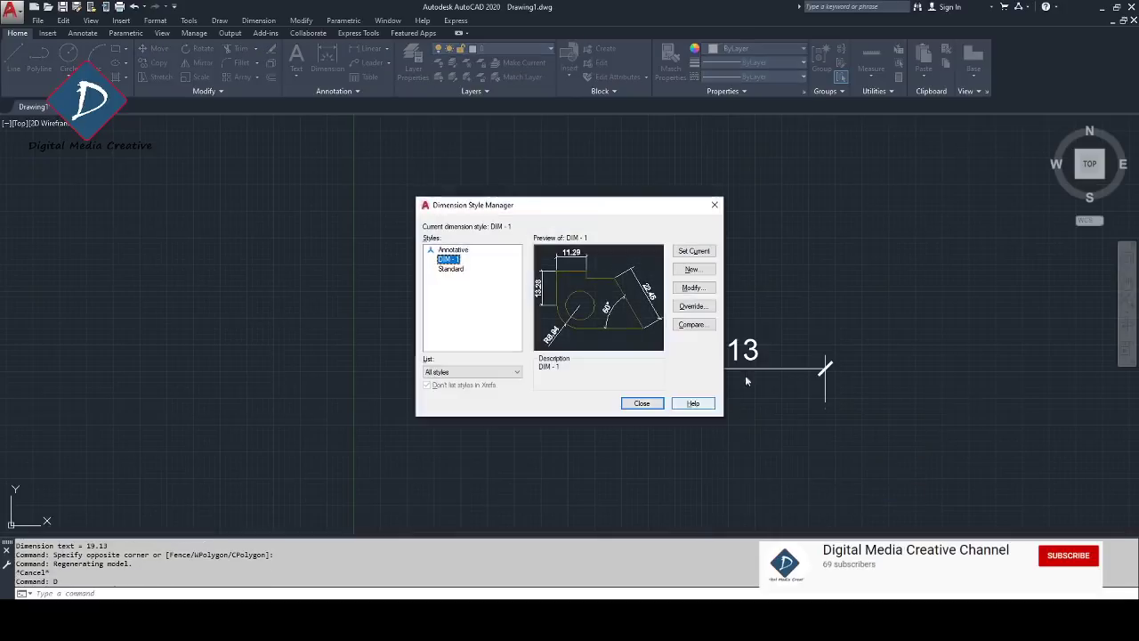
pyautogui.click(700, 274)
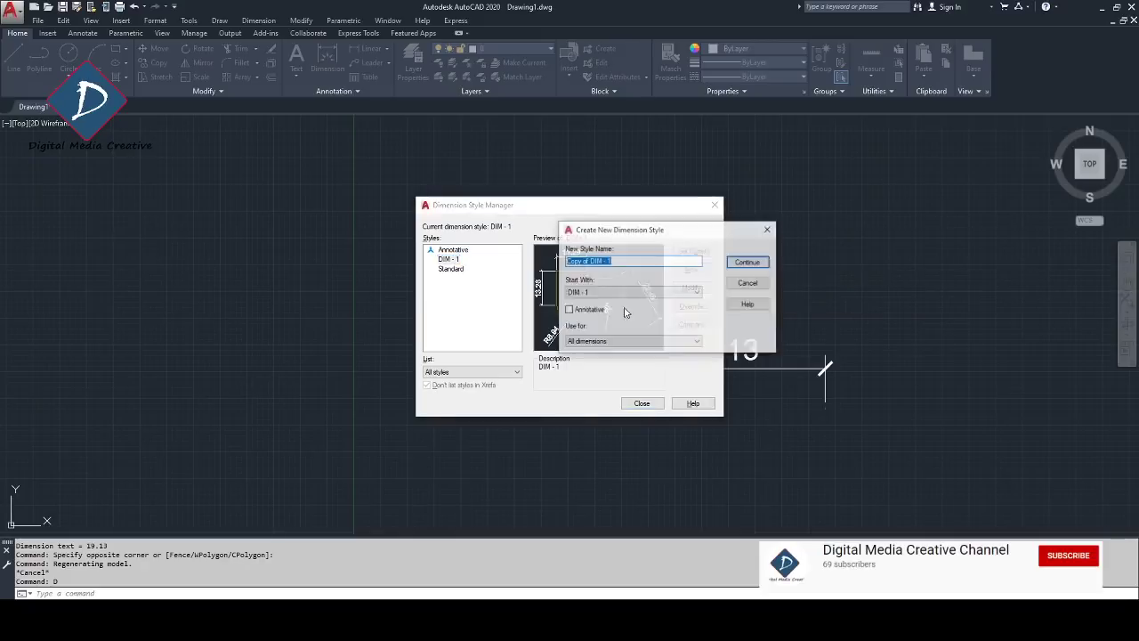
pyautogui.click(612, 262)
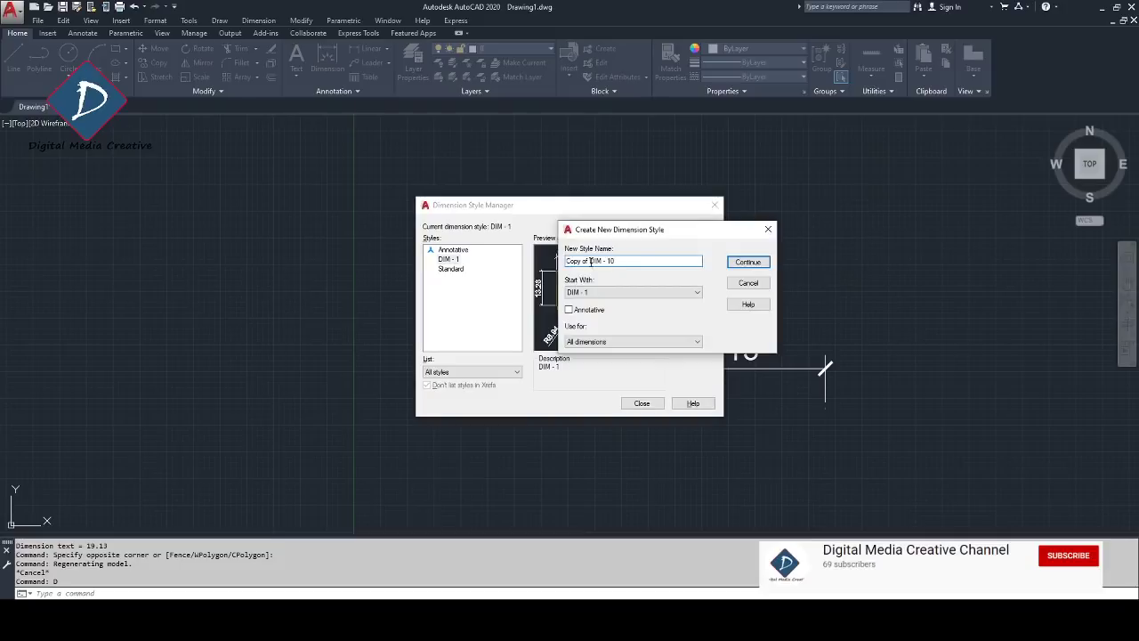
pyautogui.moveTo(590, 260); pyautogui.dragTo(522, 263)
pyautogui.press('BackSpace')
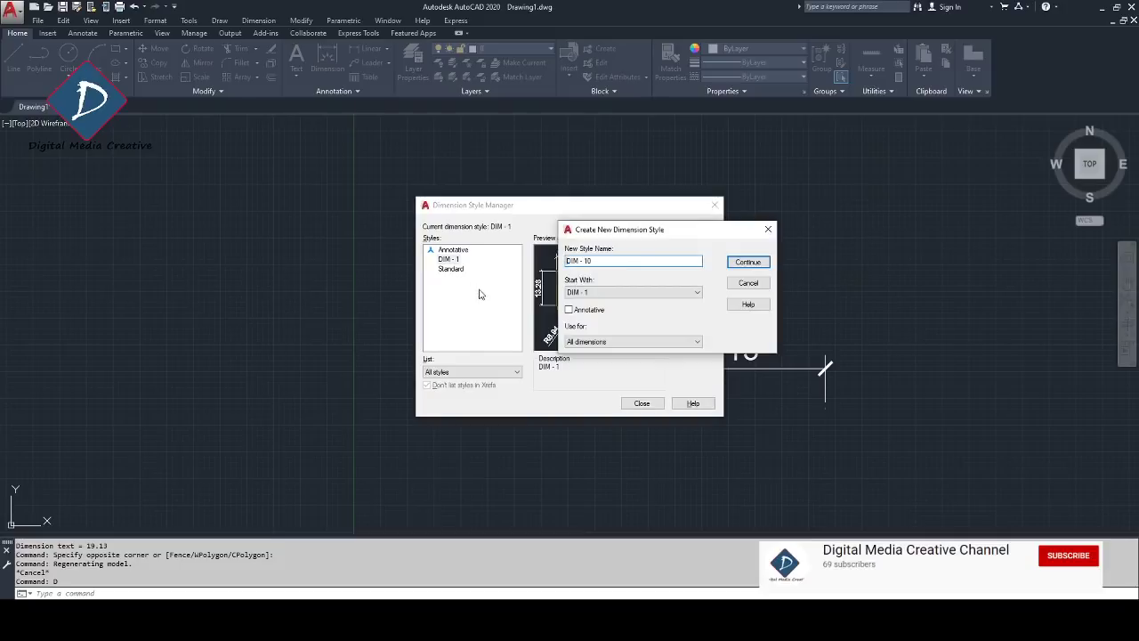
pyautogui.click(601, 293)
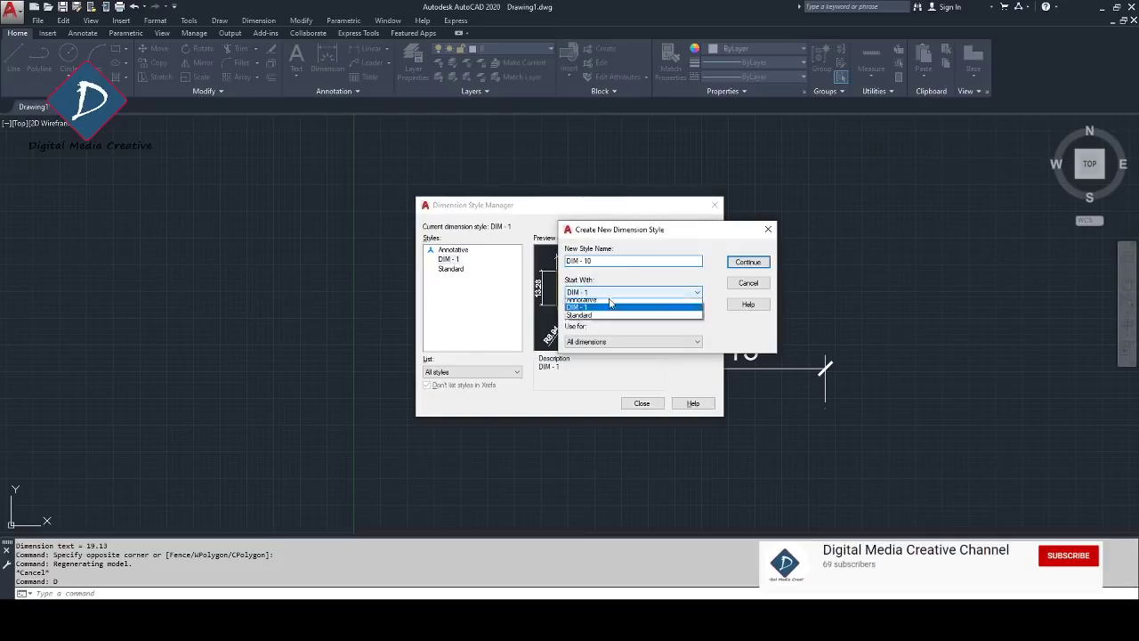
pyautogui.click(587, 308)
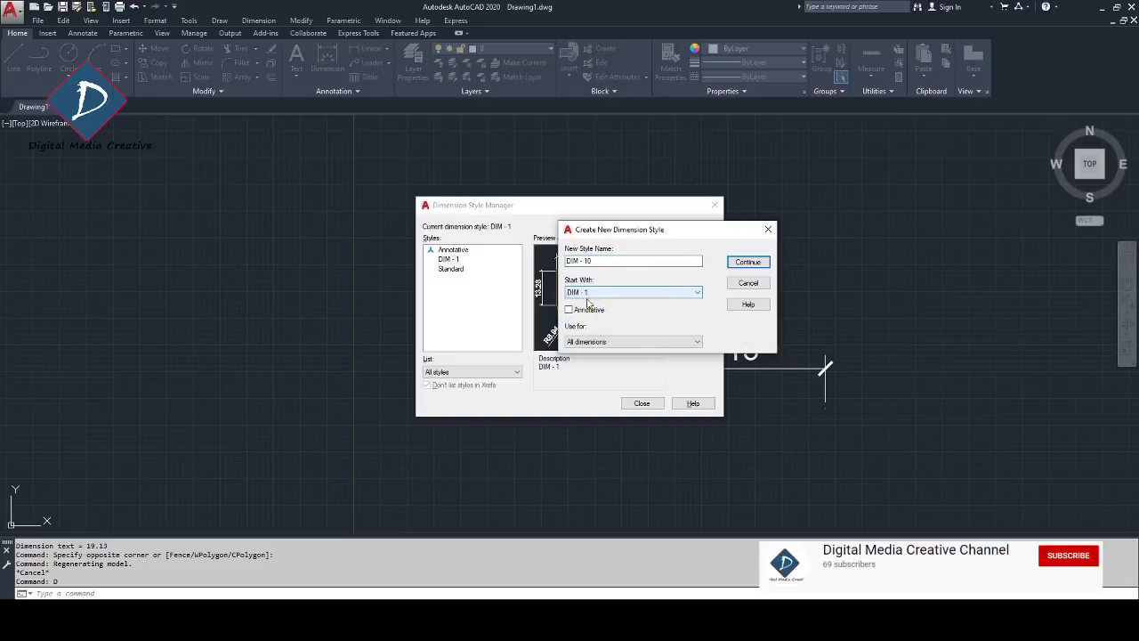
pyautogui.click(747, 262)
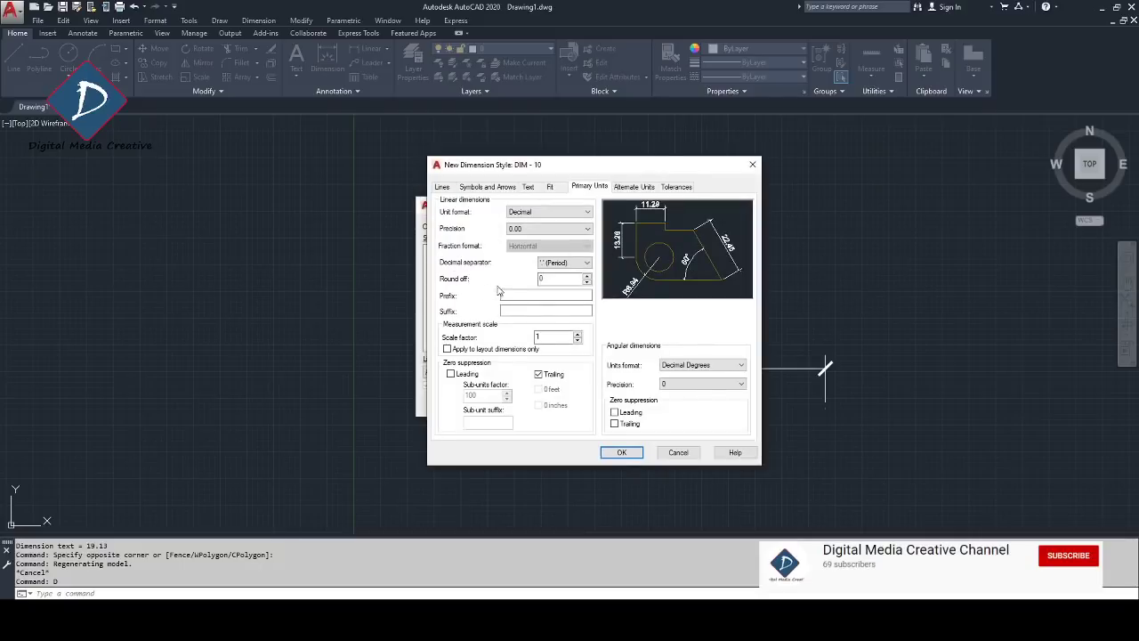
# Step: Set the DIM - 10 style's overall scale to 10, save the style and close the Dimension Style Manager
pyautogui.click(551, 189)
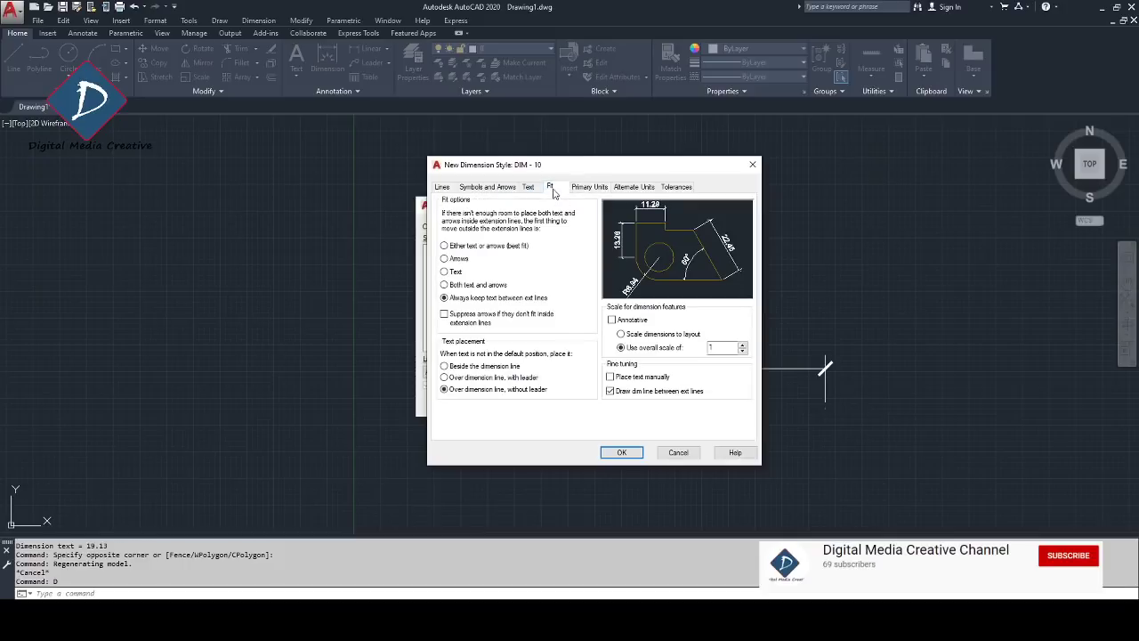
pyautogui.doubleClick(722, 347)
pyautogui.write('10')
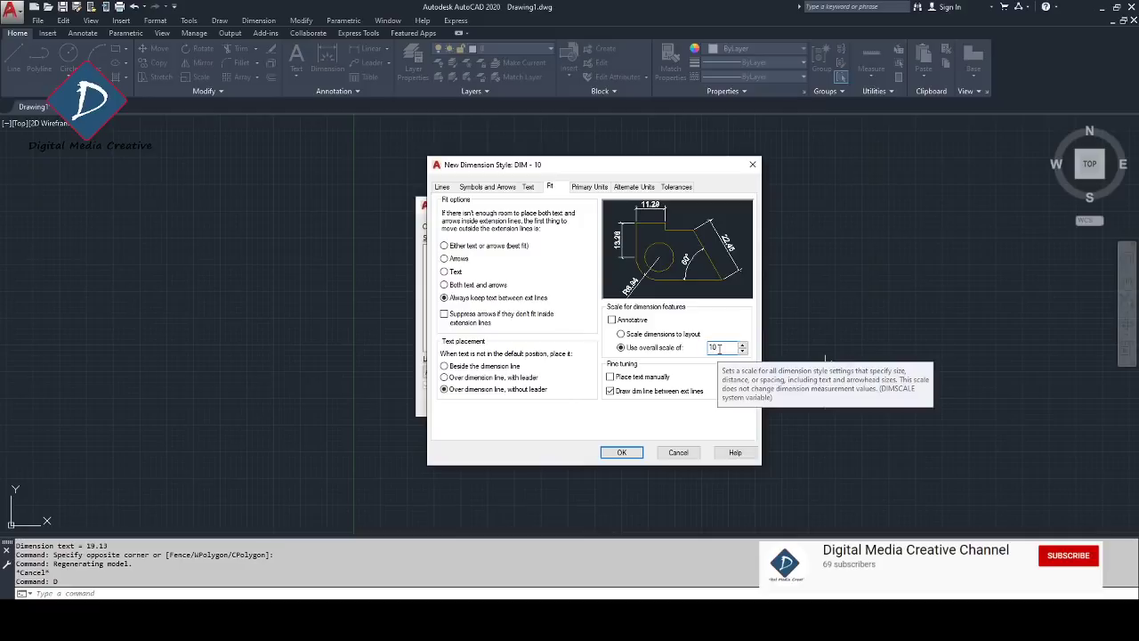
pyautogui.doubleClick(722, 347)
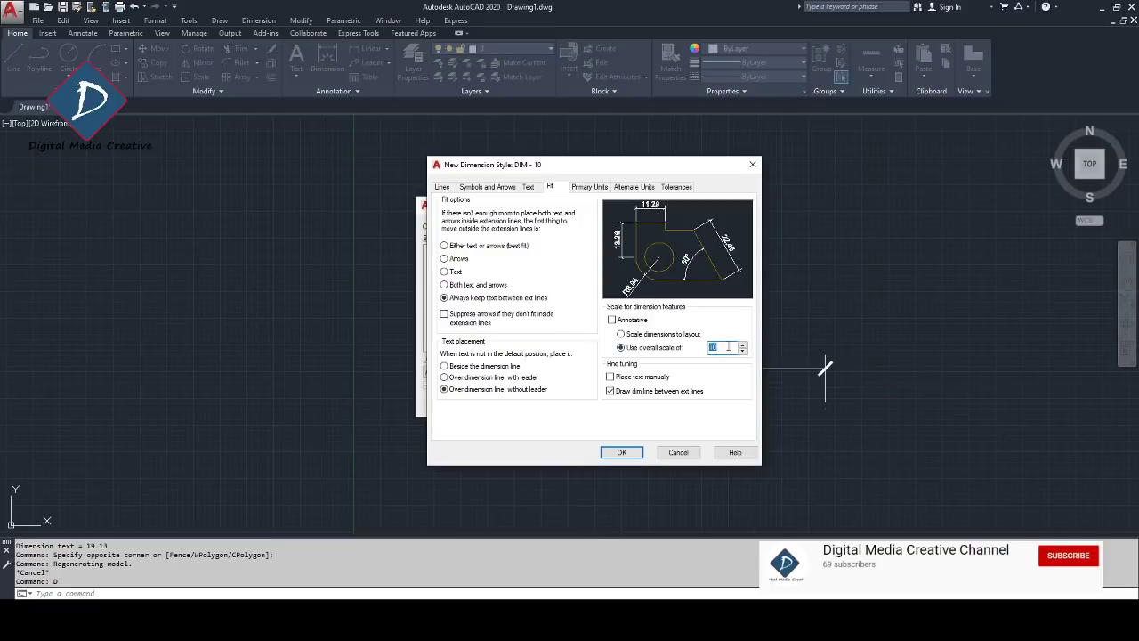
pyautogui.click(723, 348)
pyautogui.click(632, 454)
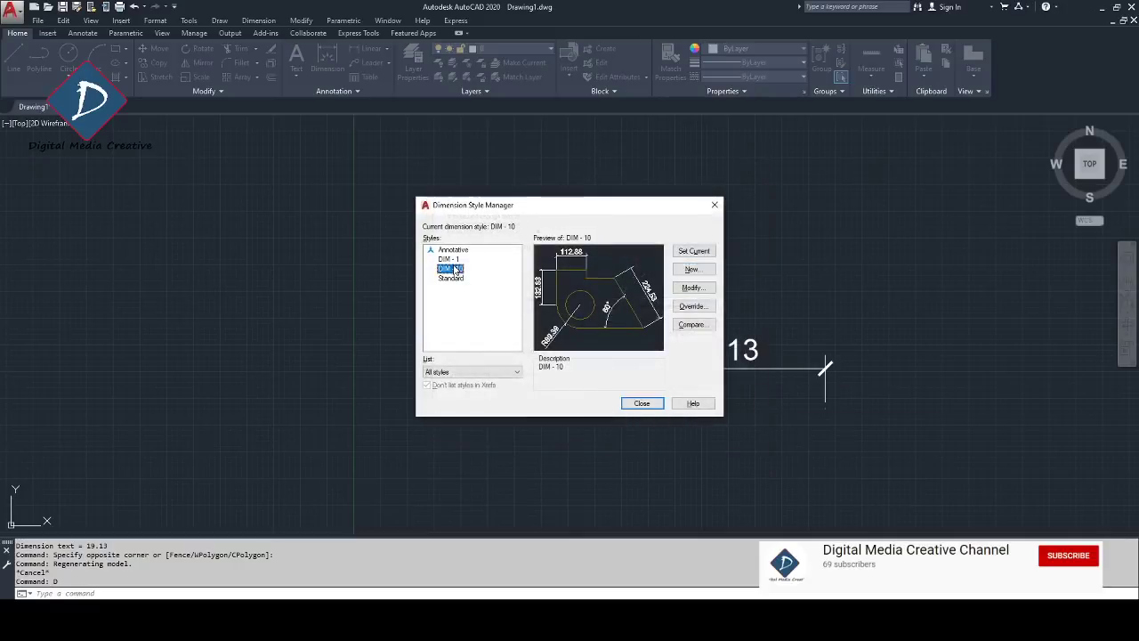
pyautogui.click(641, 403)
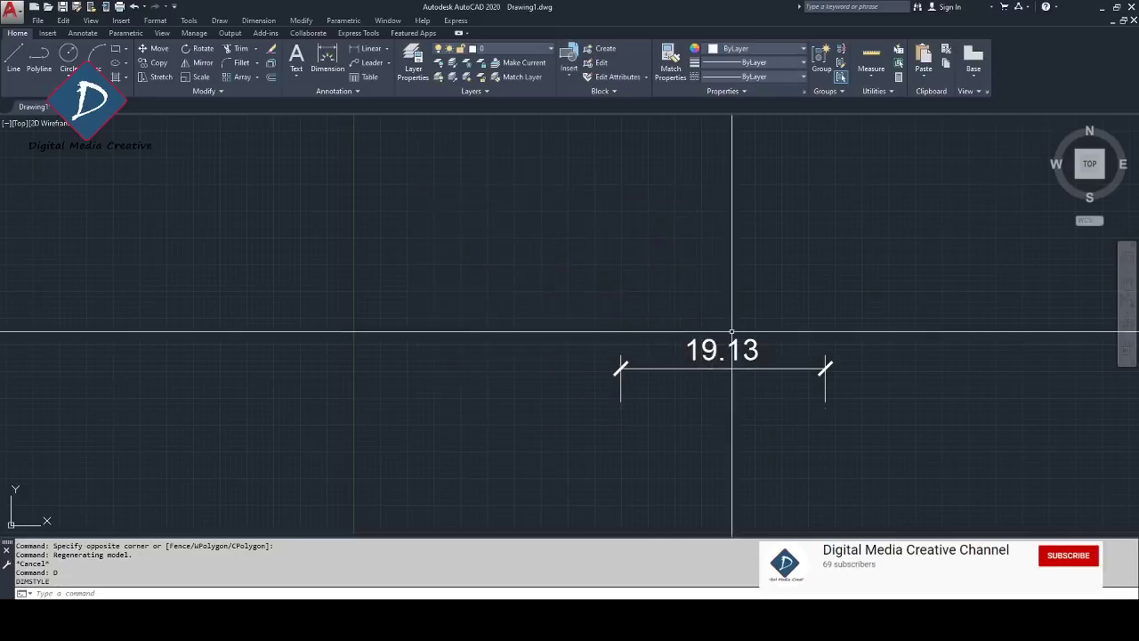
# Step: Place a horizontal linear dimension about 39 units long above the first dimension using the DIM - 10 style
pyautogui.scroll(-2, 735, 336)
pyautogui.moveTo(729, 270); pyautogui.dragTo(656, 299, button='middle')
pyautogui.write('dli')
pyautogui.press('Return')
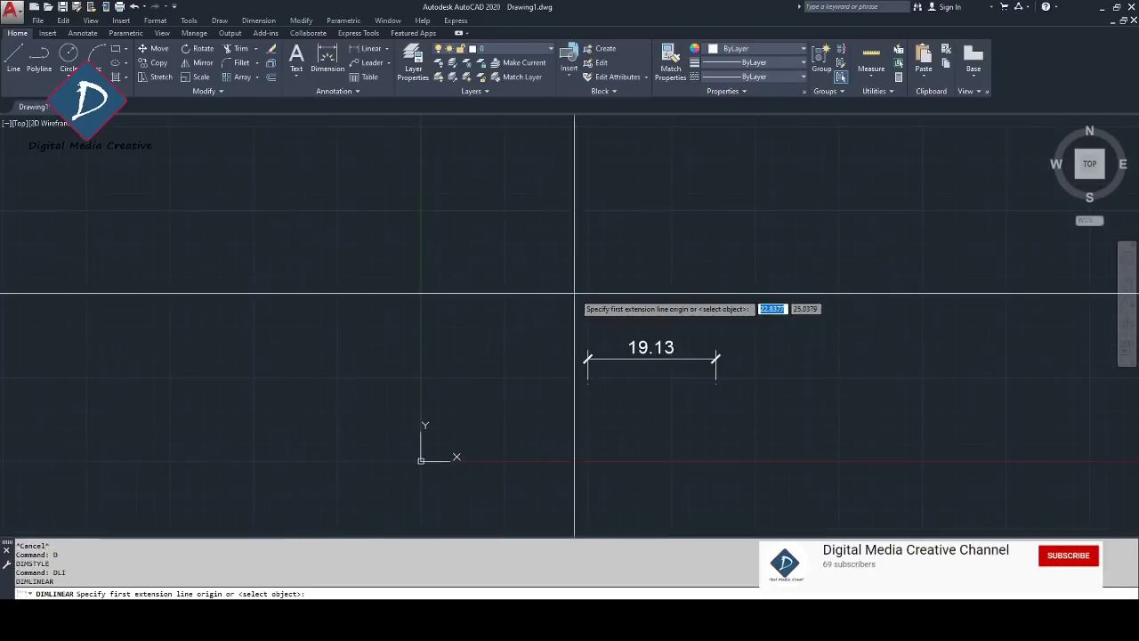
pyautogui.click(575, 301)
pyautogui.click(832, 300)
pyautogui.scroll(-3, 858, 219)
pyautogui.click(859, 238)
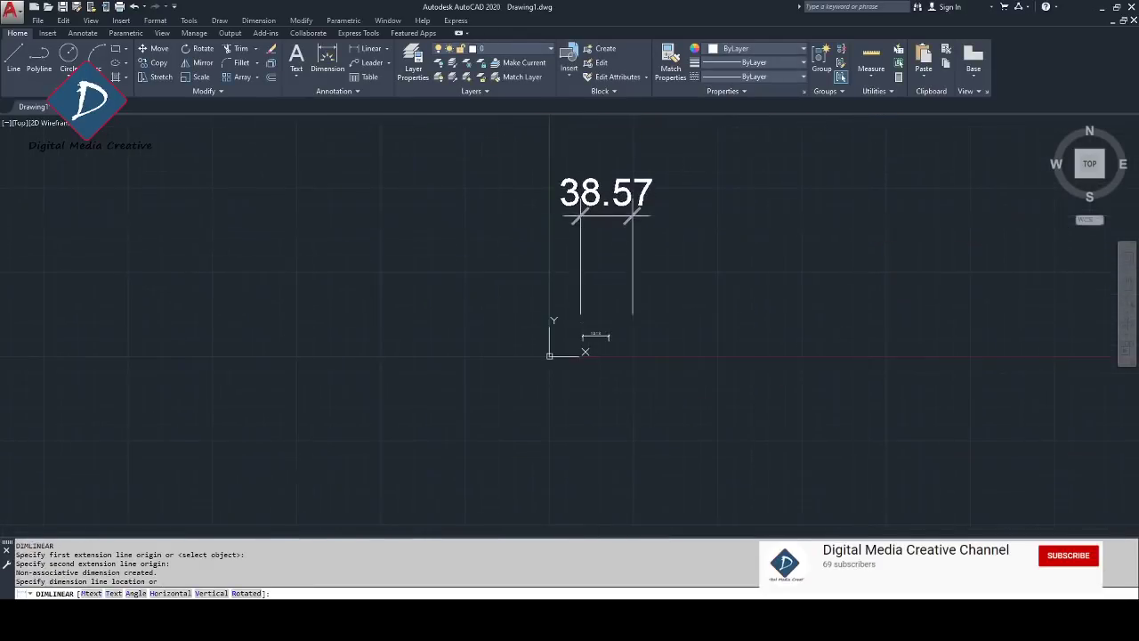
pyautogui.moveTo(635, 290); pyautogui.dragTo(712, 323, button='middle')
pyautogui.scroll(2, 659, 373)
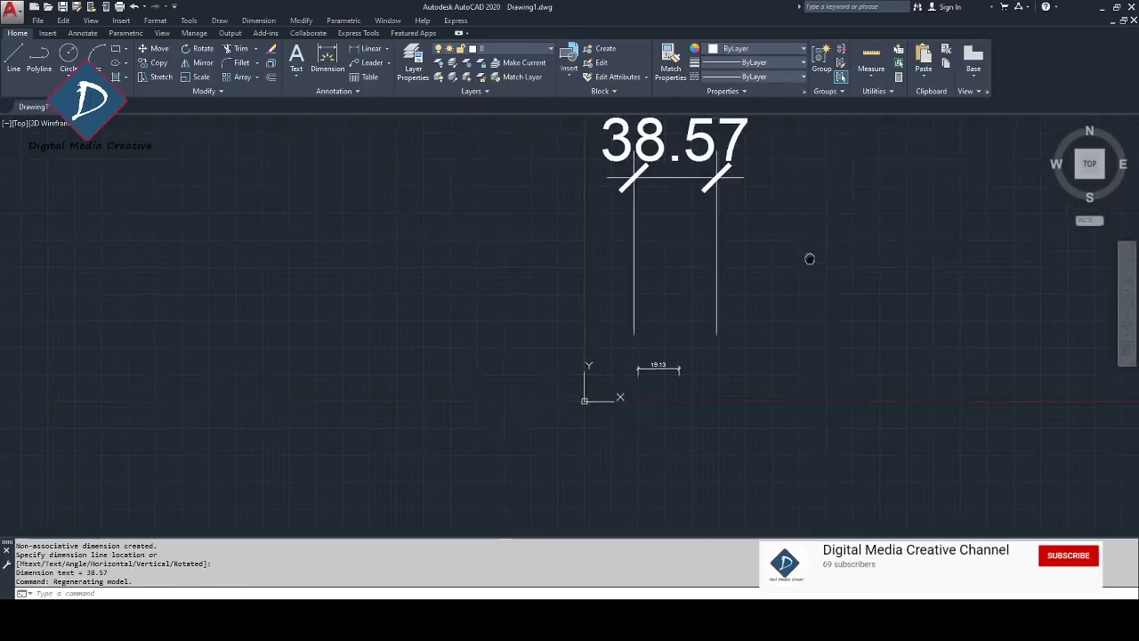
pyautogui.moveTo(809, 257); pyautogui.dragTo(750, 374, button='middle')
pyautogui.scroll(-2, 665, 286)
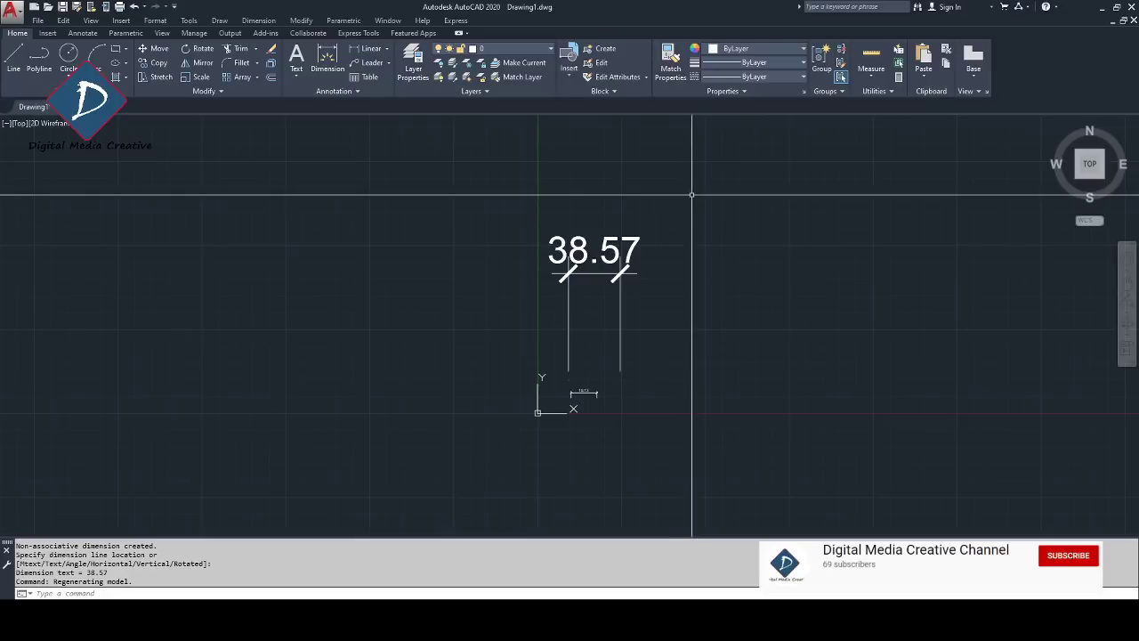
pyautogui.moveTo(686, 213); pyautogui.dragTo(680, 215, button='middle')
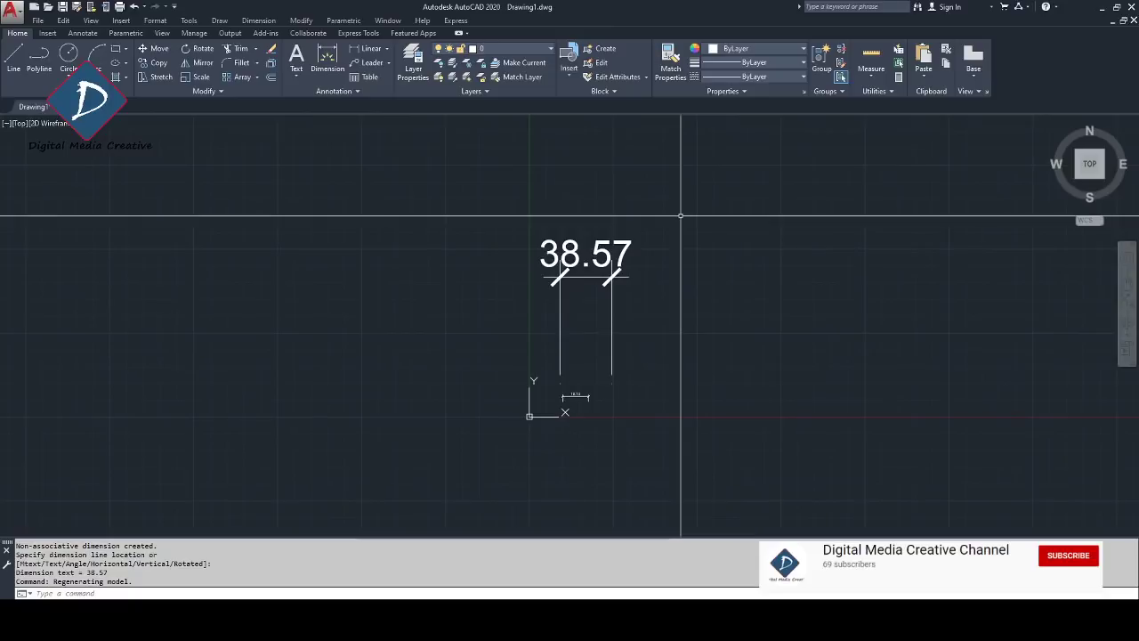